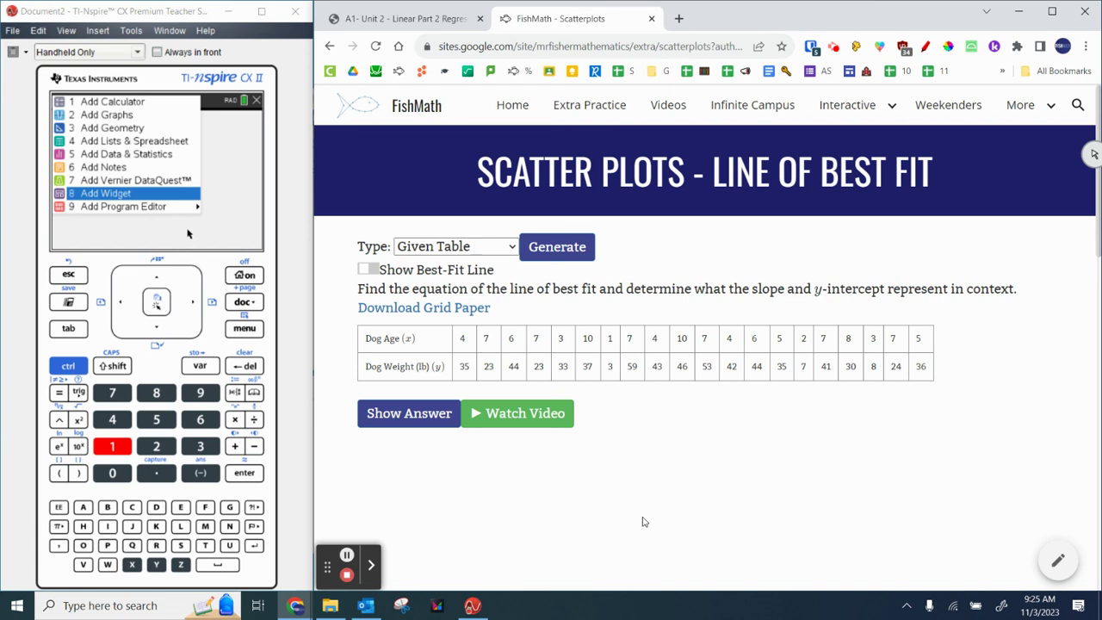
- Create a new document and add a Lists & Spreadsheet page to it
click(245, 275)
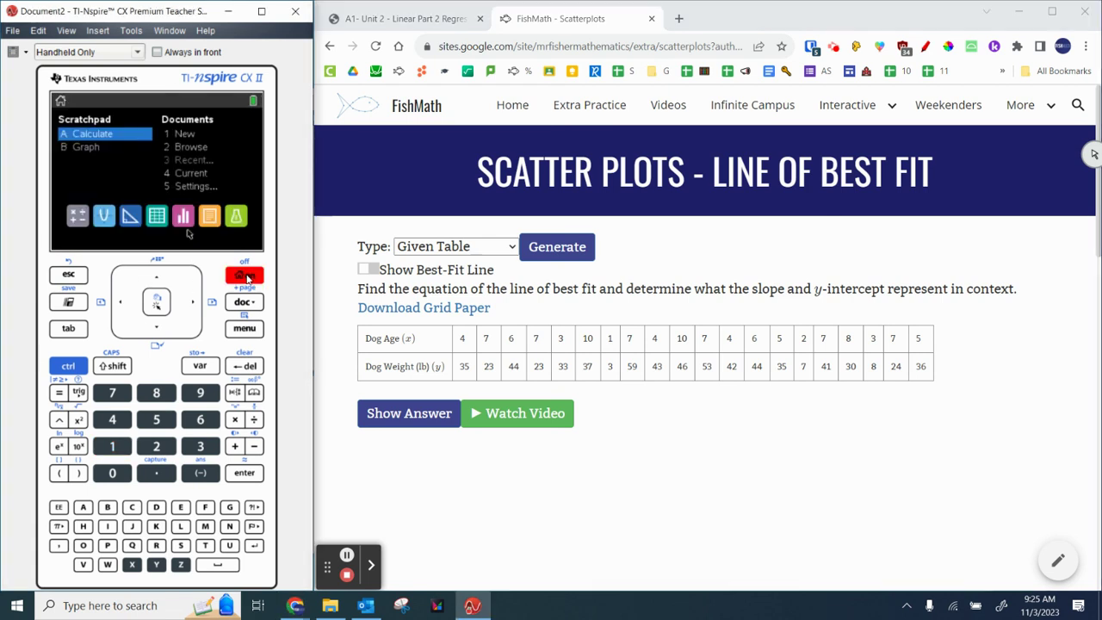
click(120, 449)
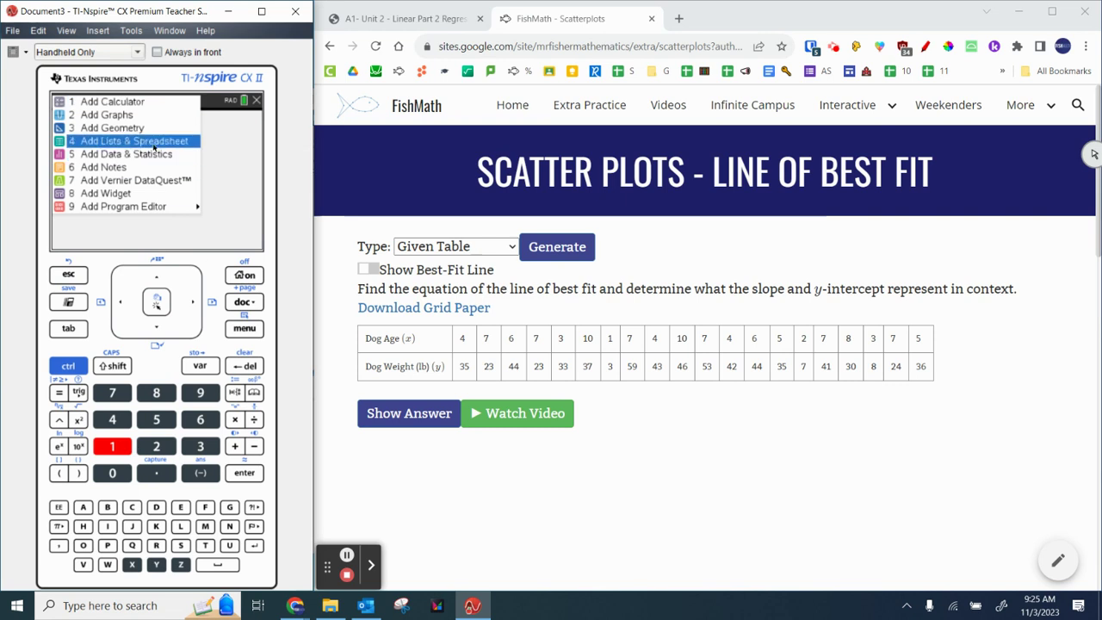
click(241, 275)
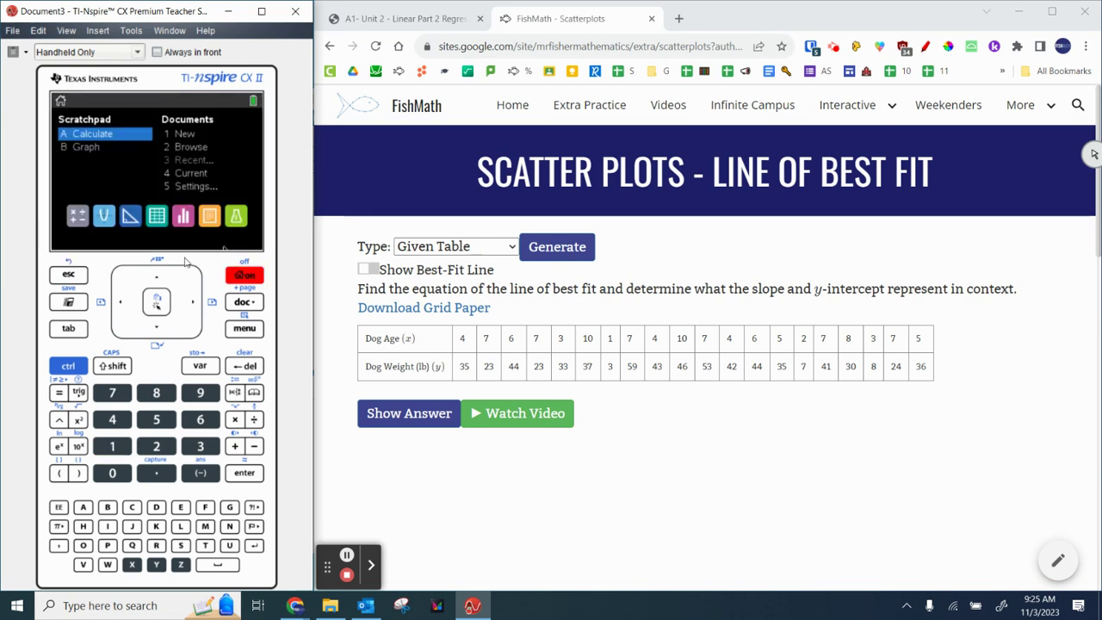
click(160, 220)
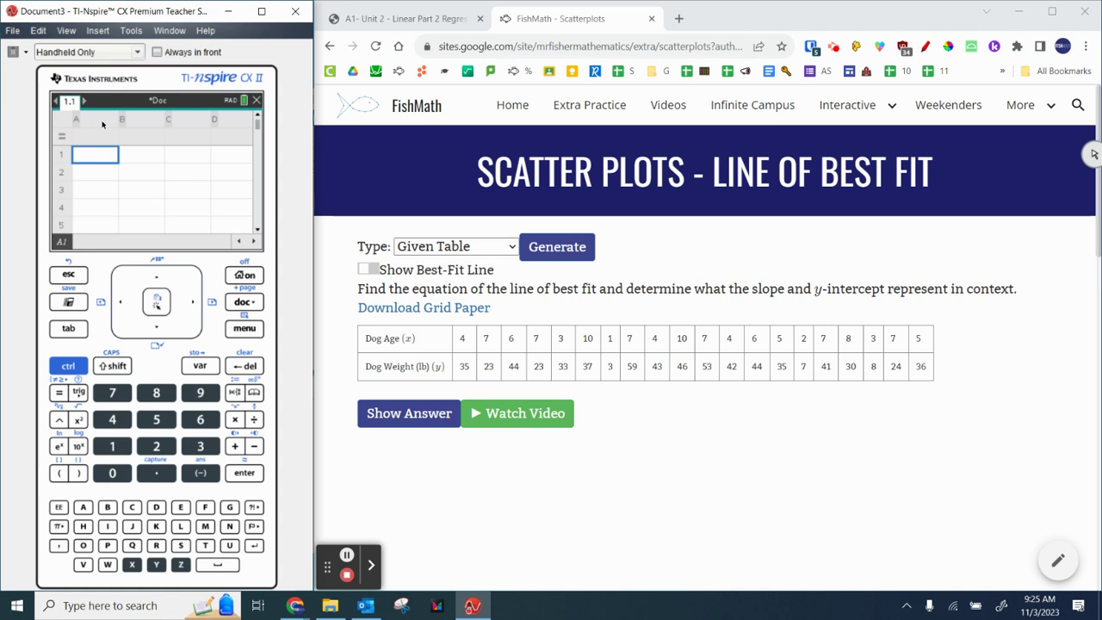
- Name column A 'age' and column B 'weight', then move to cell A1
click(101, 125)
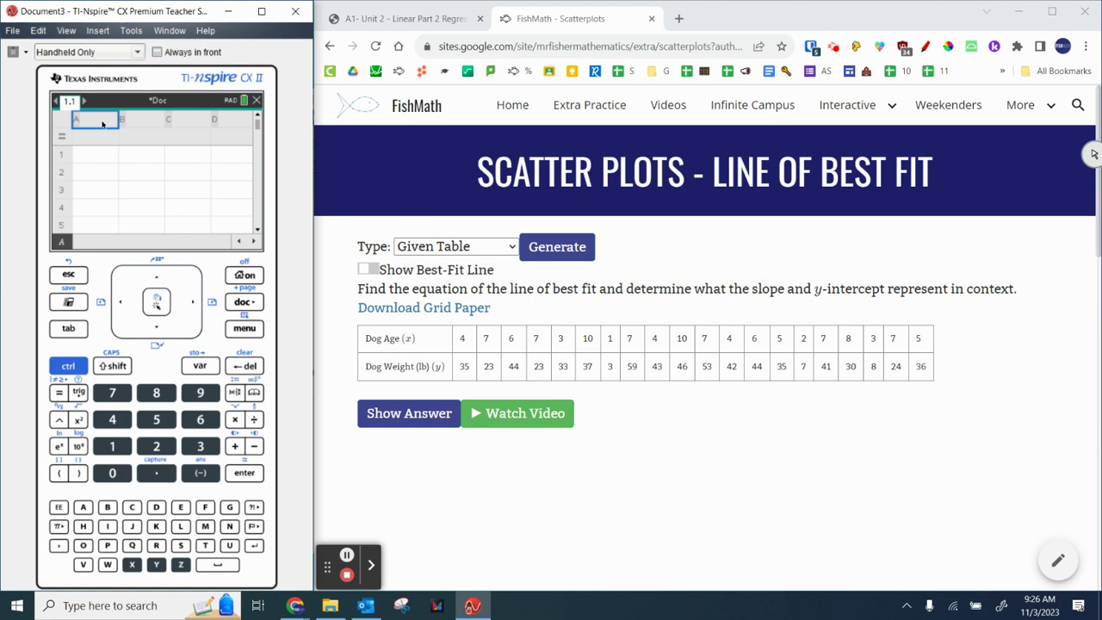
text(age)
key(Tab)
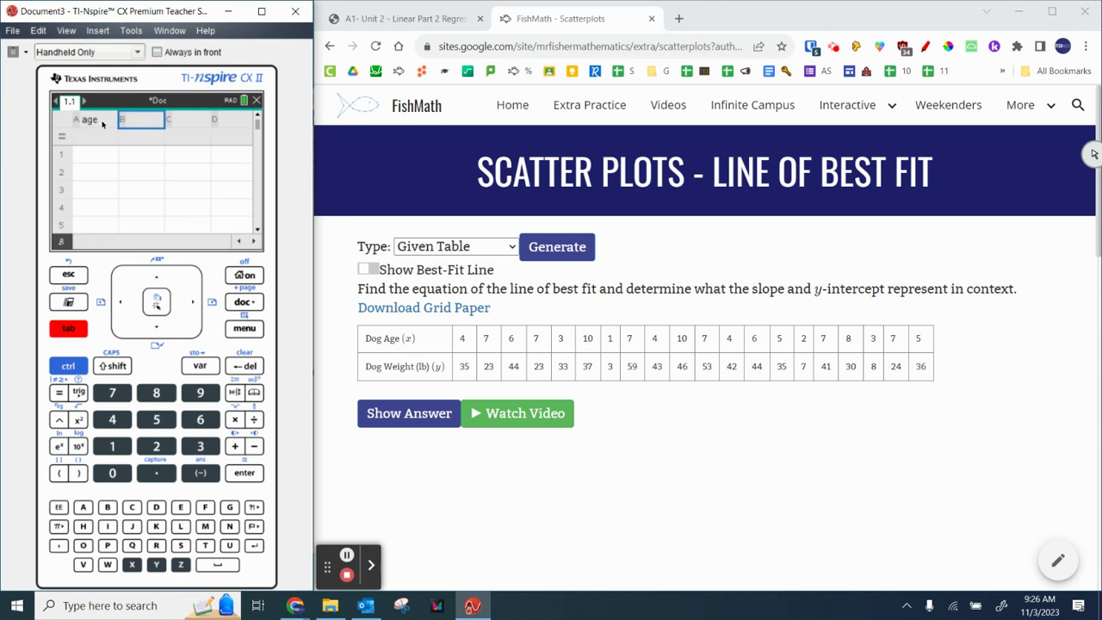
text(weight)
key(Return)
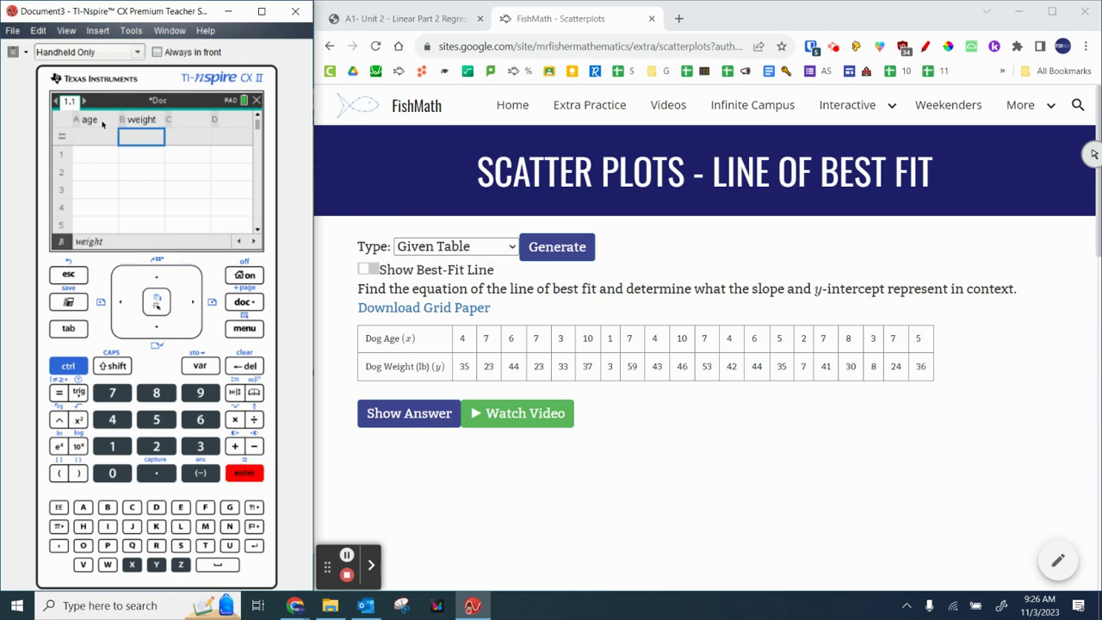
key(Down)
key(Left)
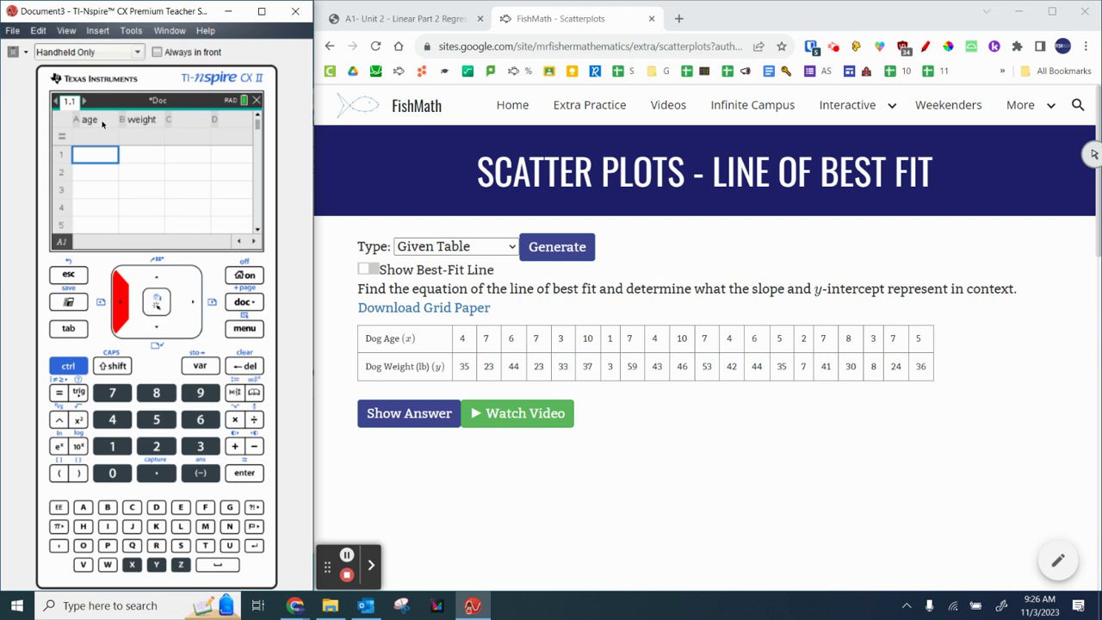
- Enter age-weight rows 1–5: (4, 35), (7, 23), (6, 44), (7, 23), (3, 33)
text(4)
key(Tab)
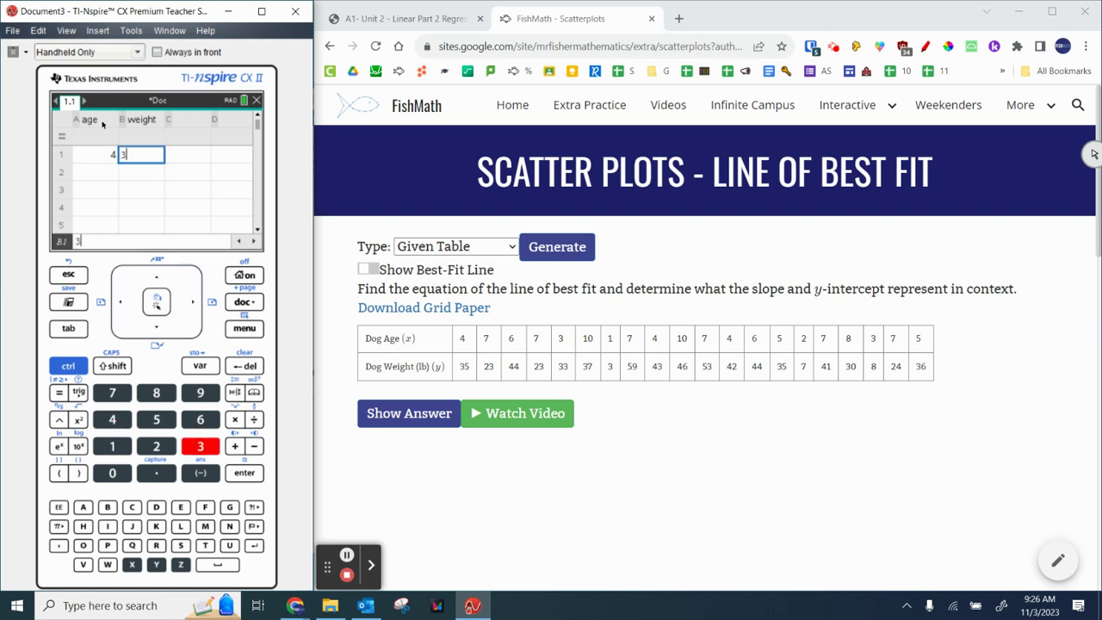
text(35)
key(Return)
text(7)
key(Tab)
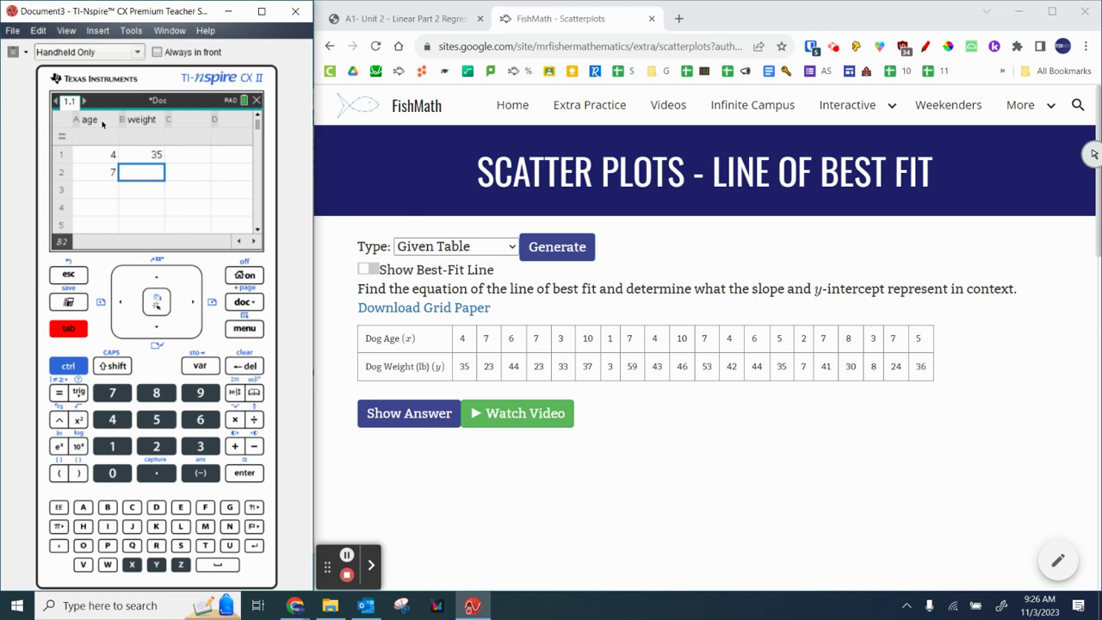
text(23)
key(Return)
text(6)
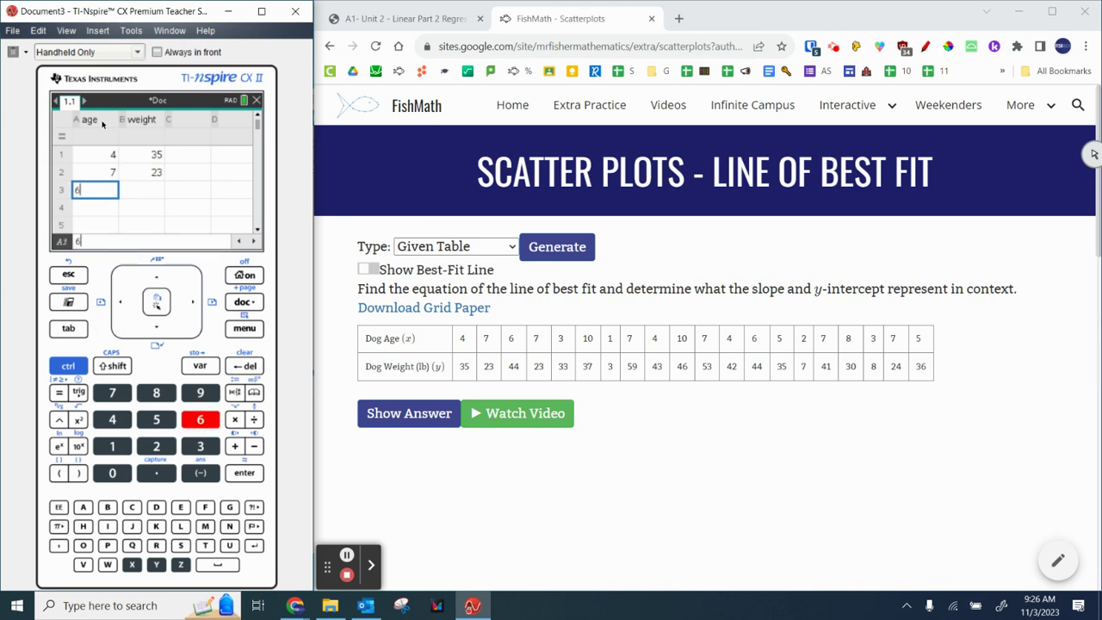
key(Tab)
text(44)
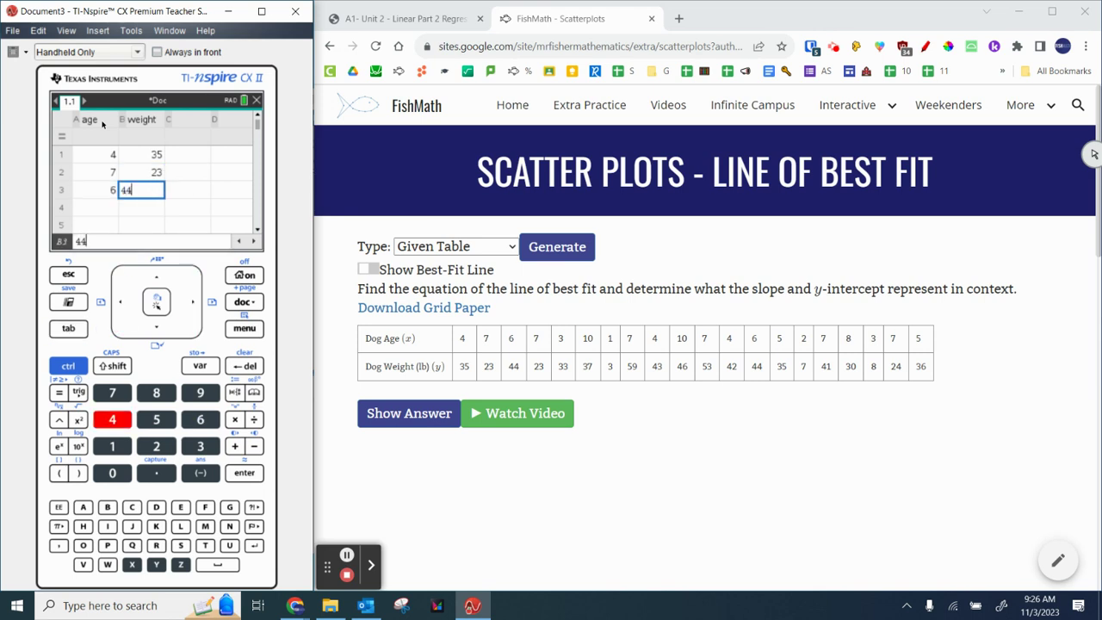
key(Return)
text(7)
key(Tab)
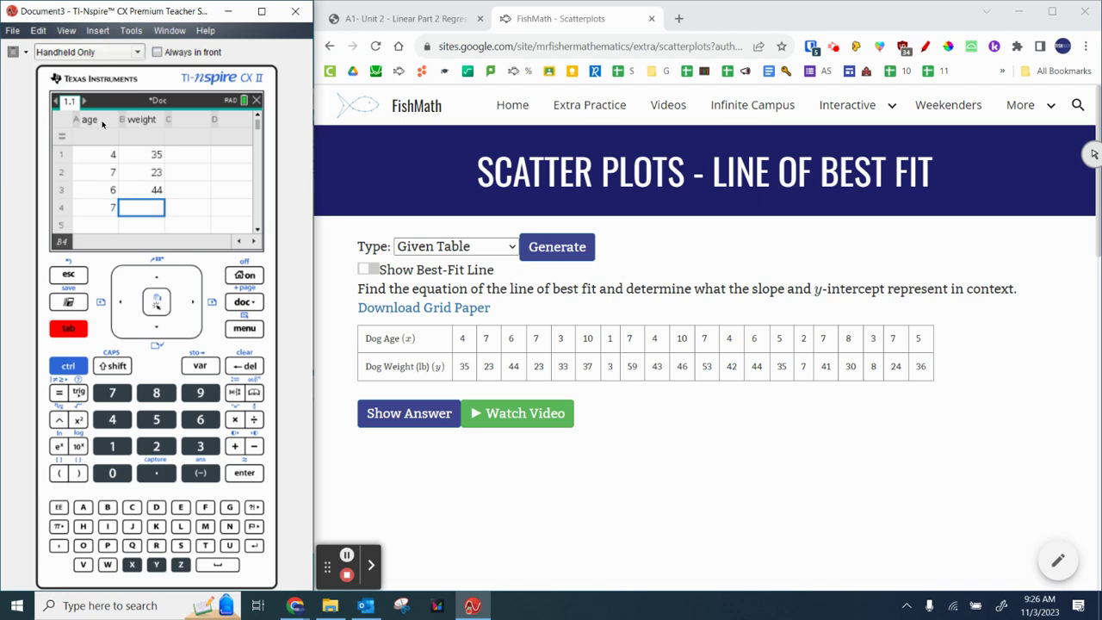
text(23)
key(Return)
key(Left)
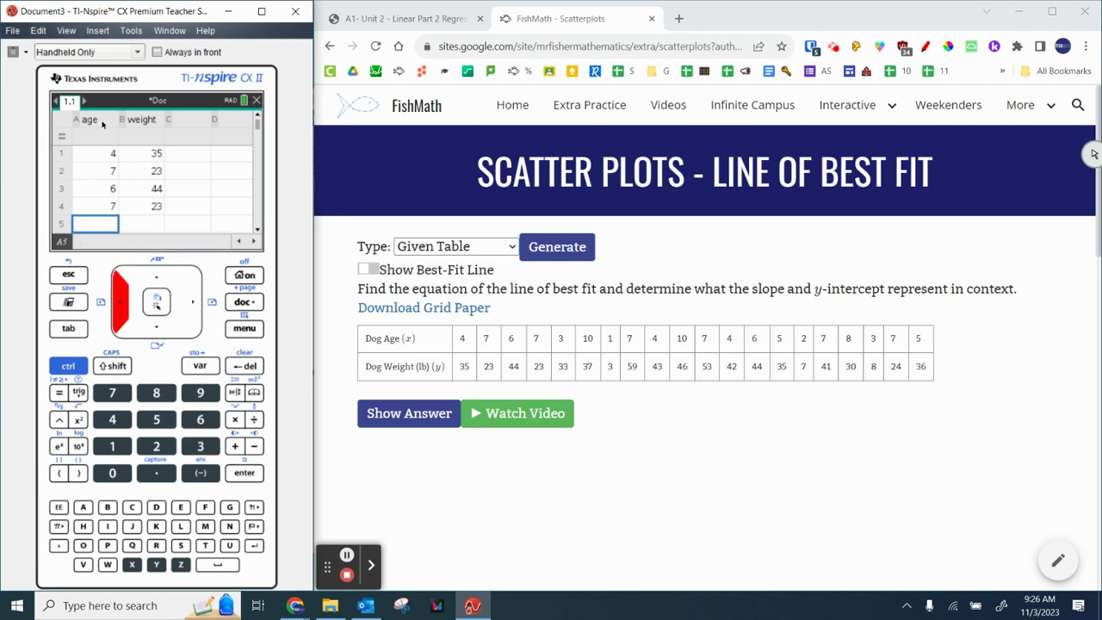
text(3)
key(Tab)
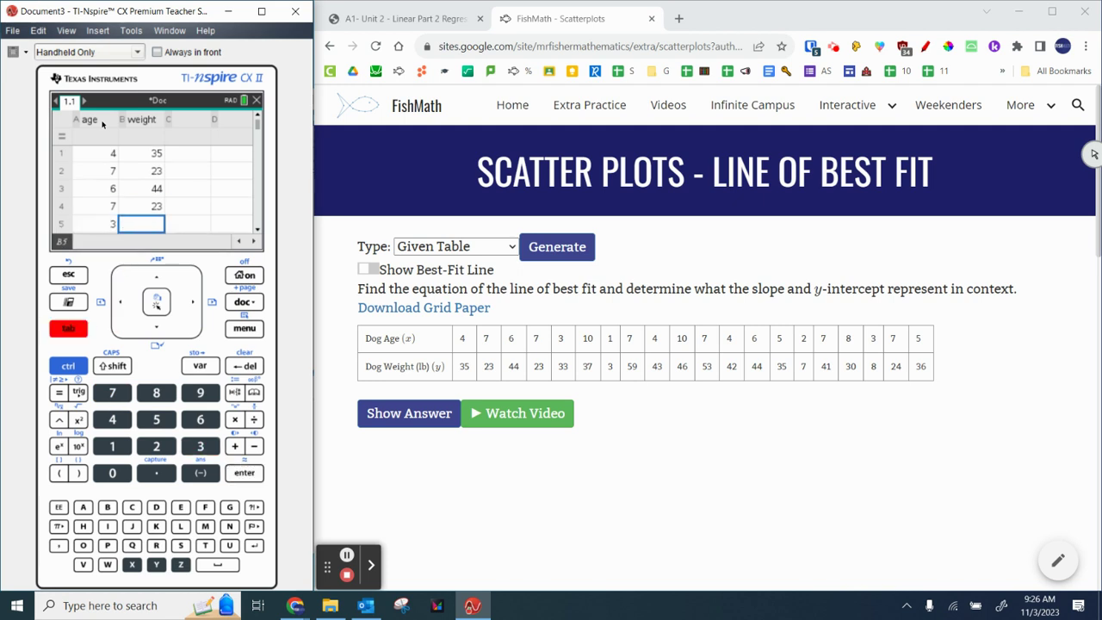
text(33)
key(Return)
- Enter age-weight rows 6–10: (10, 37), (1, 3), (7, 59), (4, 43), (10, 46)
key(Left)
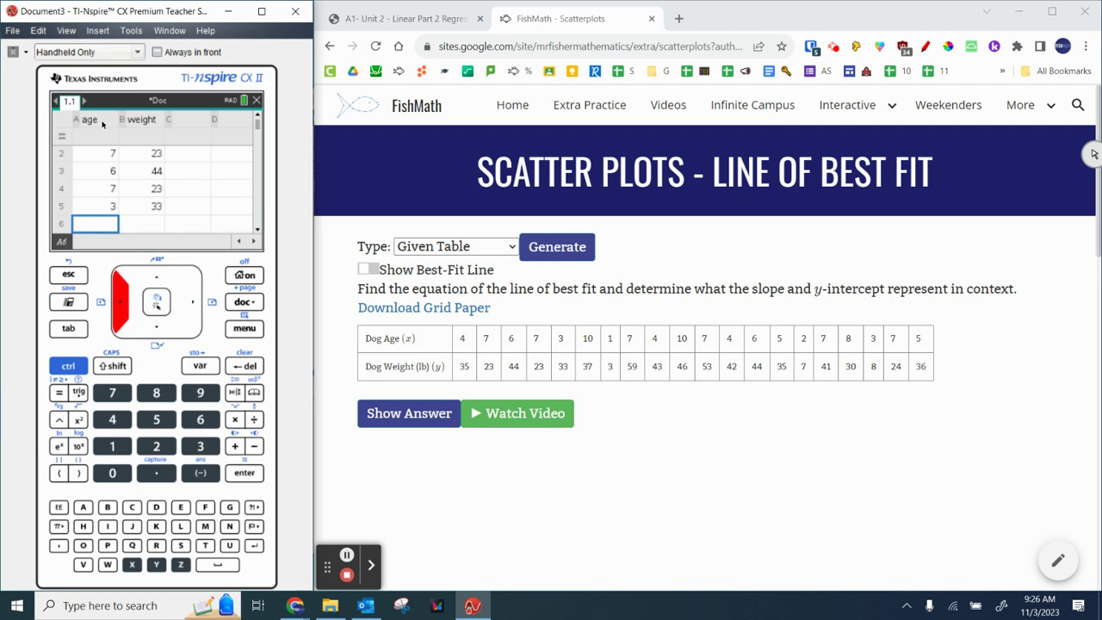
text(10)
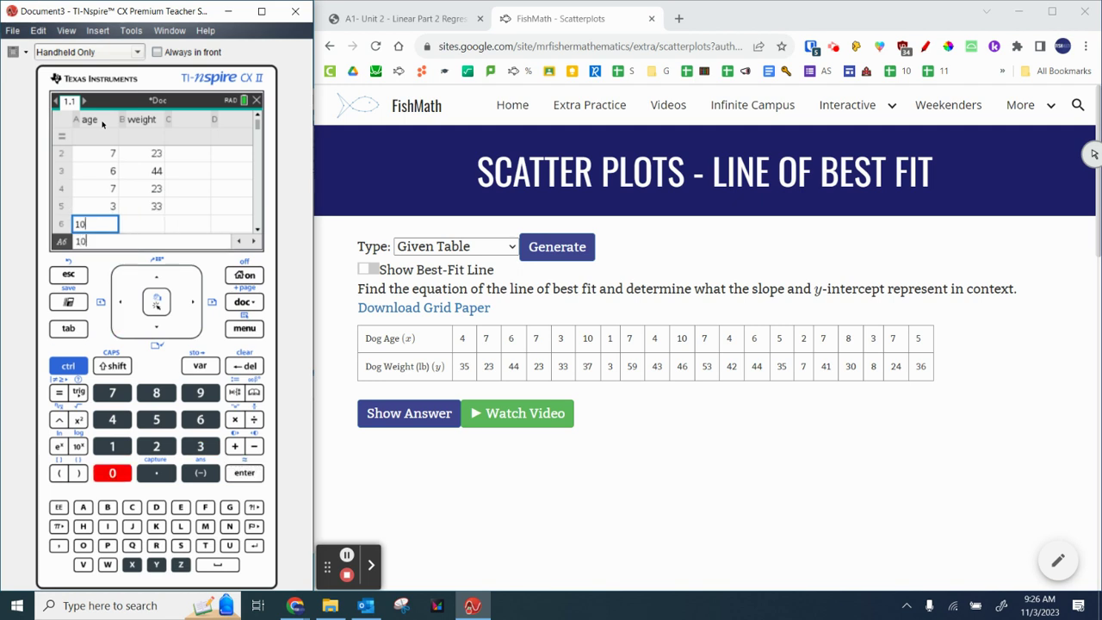
key(Tab)
text(37)
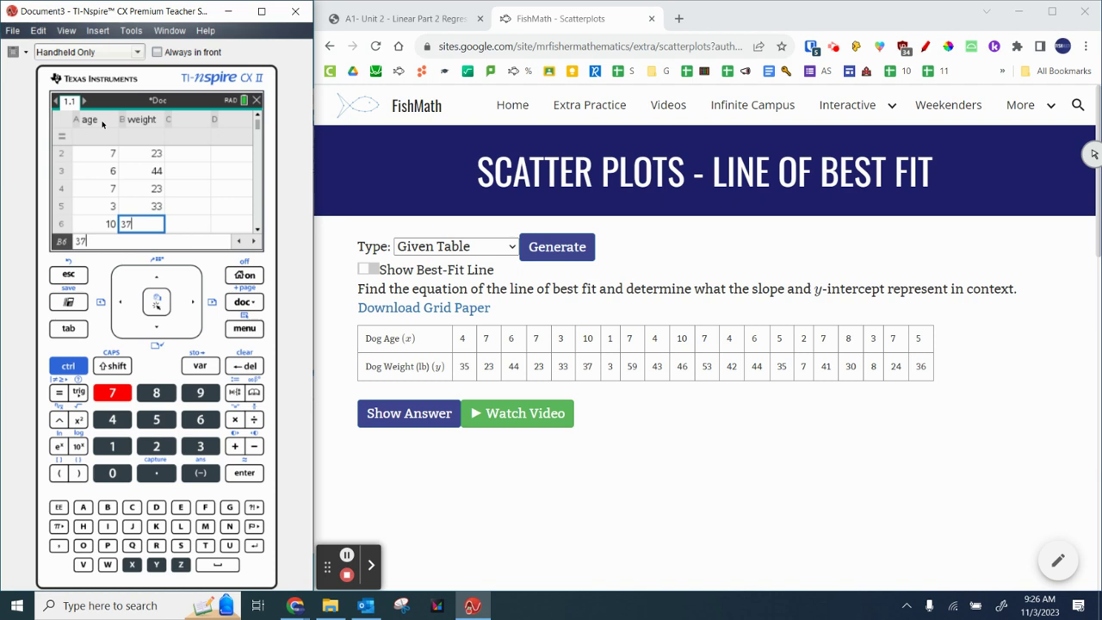
key(Return)
key(Left)
text(1)
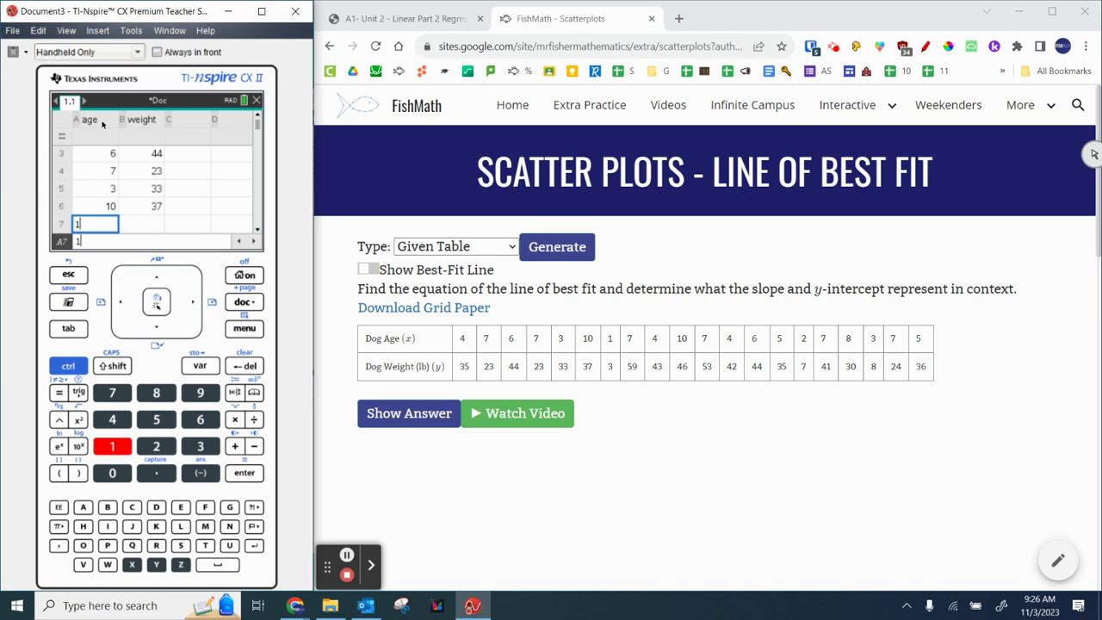
key(Tab)
text(3)
key(Return)
key(Left)
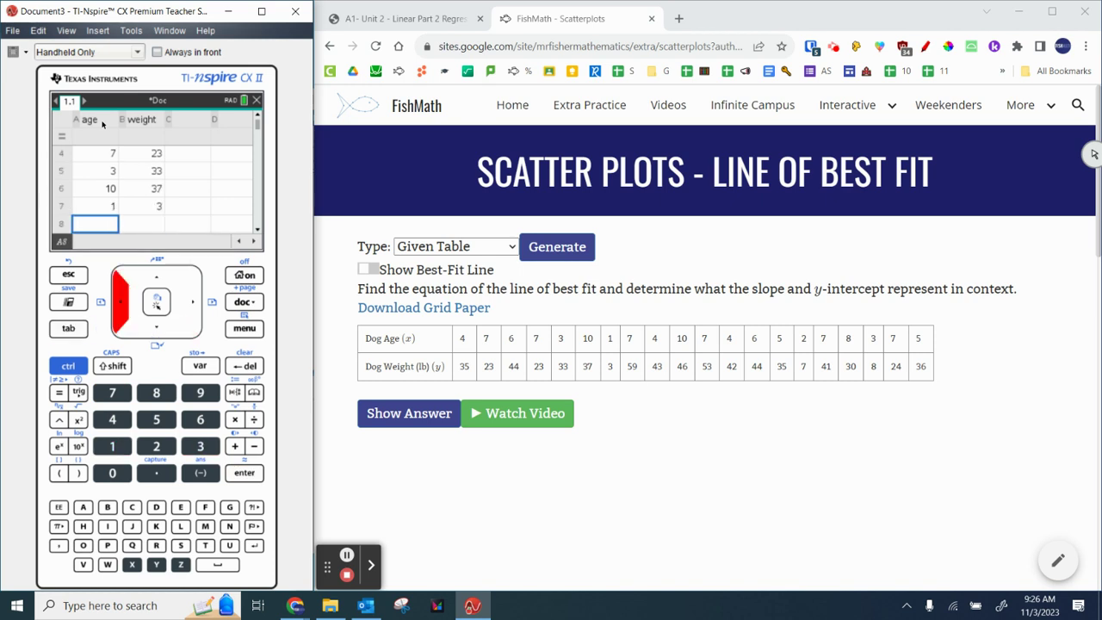
text(7)
key(Tab)
text(59)
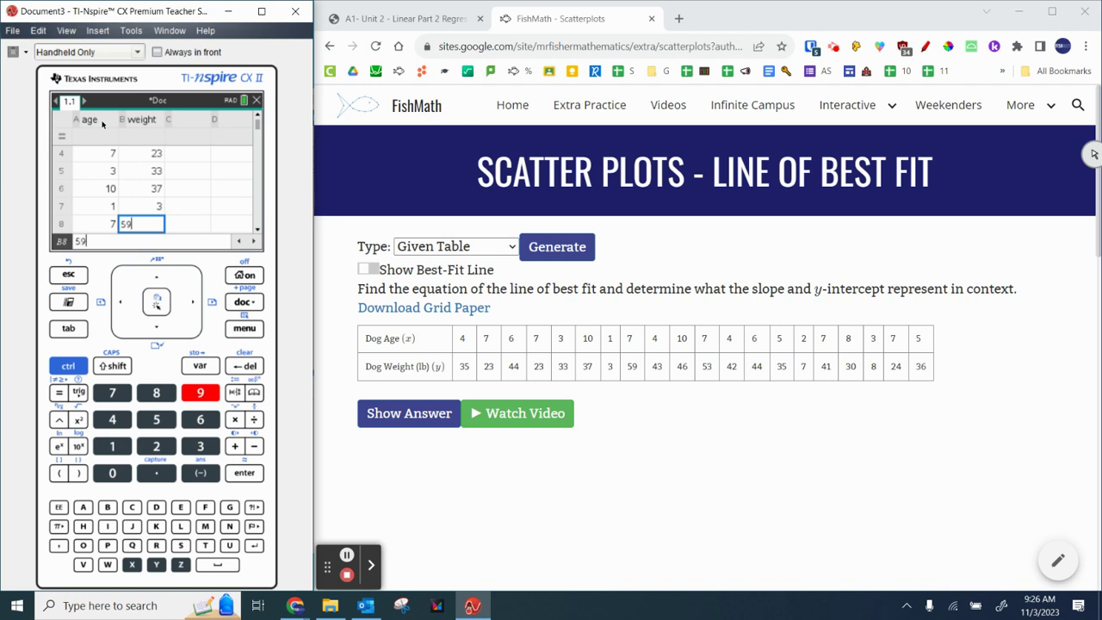
key(Return)
key(Left)
text(4)
key(Tab)
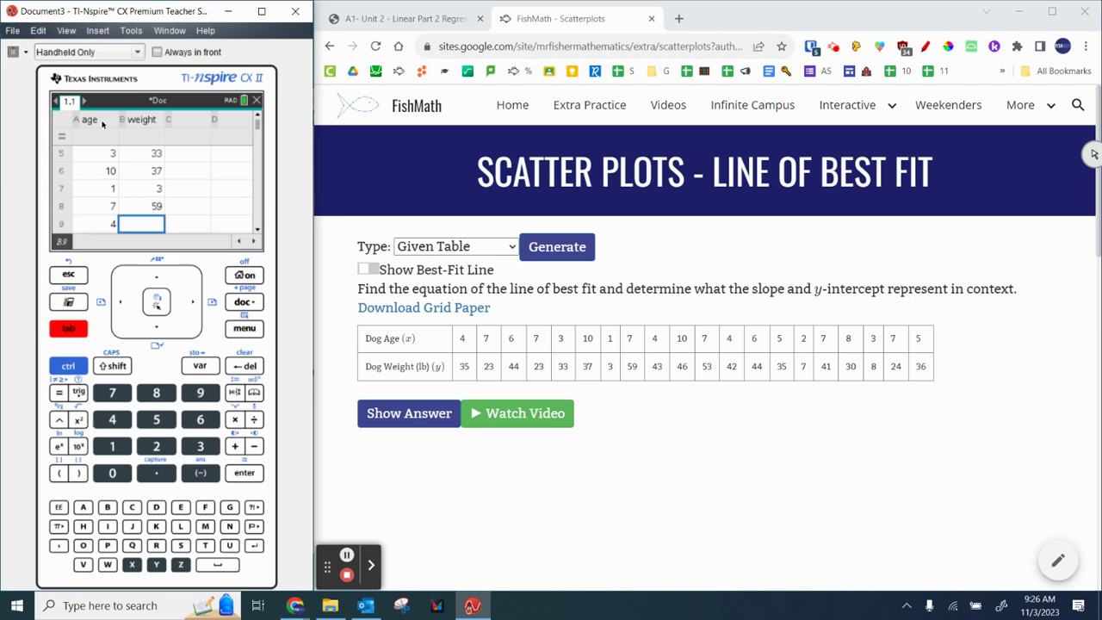
text(43)
key(Return)
key(Left)
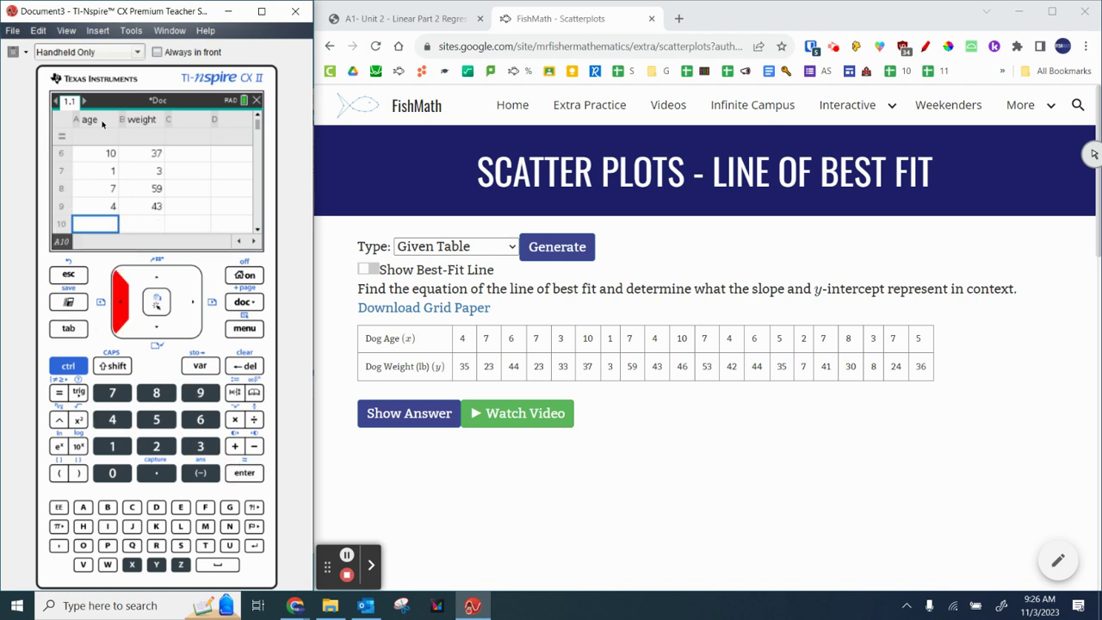
text(10)
key(Tab)
text(46)
key(Return)
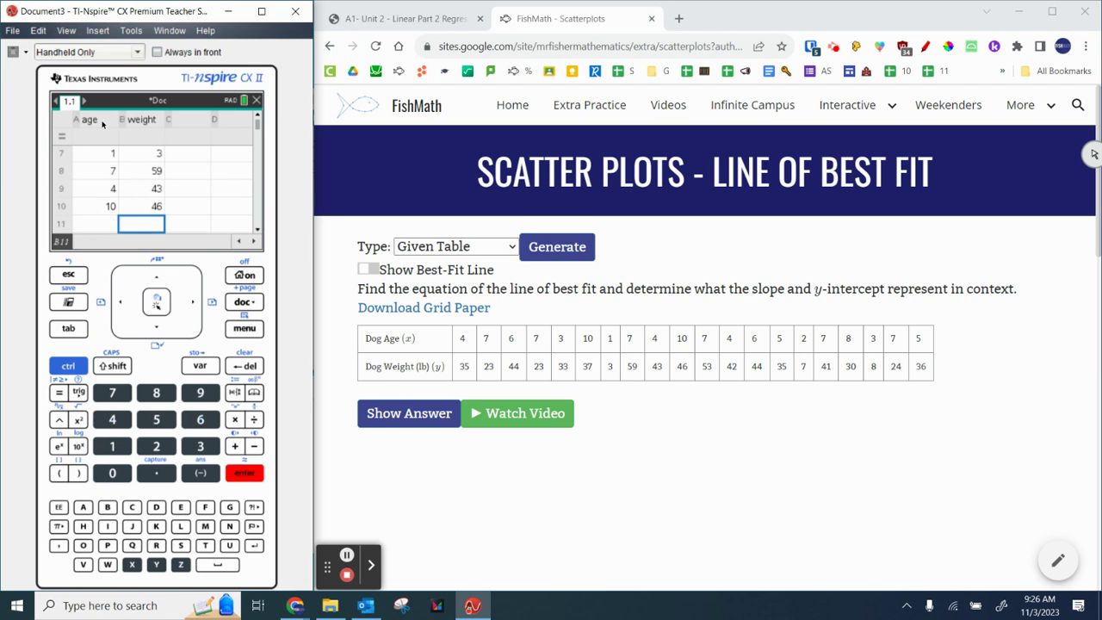
- Enter age-weight rows 11–15: (7, 53), (4, 42), (6, 44), (5, 35), (2, 7)
key(Left)
text(7)
key(Tab)
text(53)
key(Return)
key(Left)
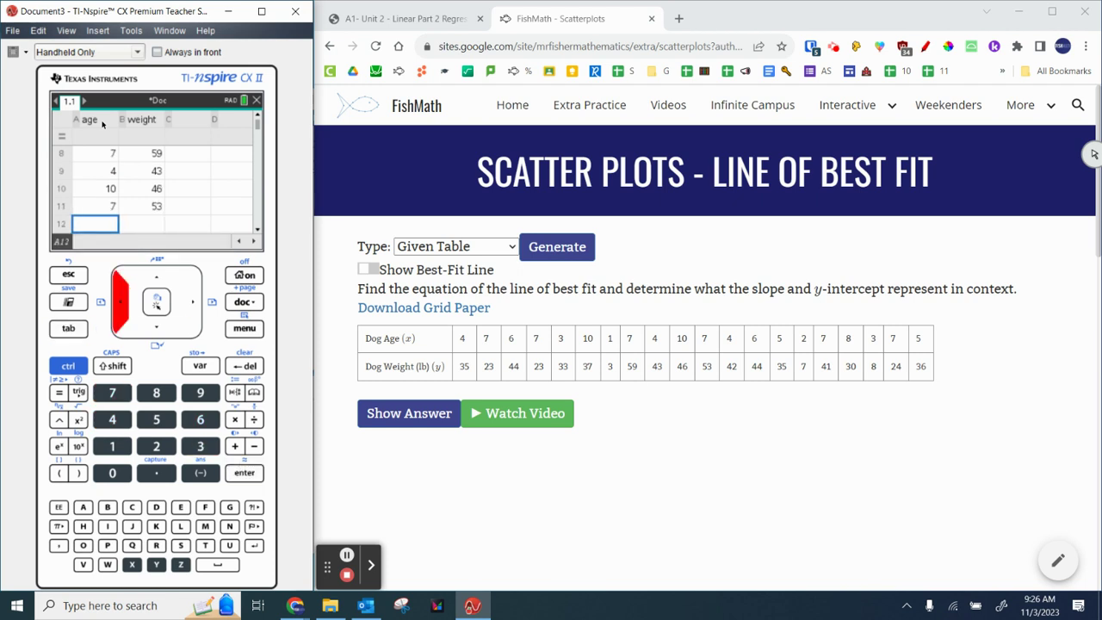
text(4)
key(Tab)
text(42)
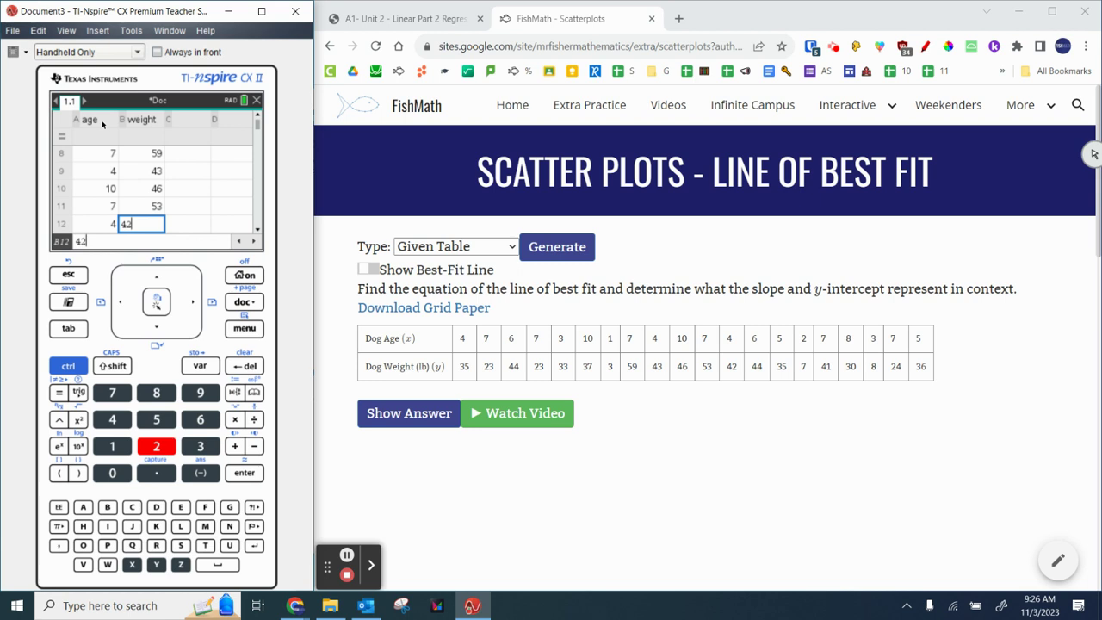
key(Return)
key(Left)
text(6)
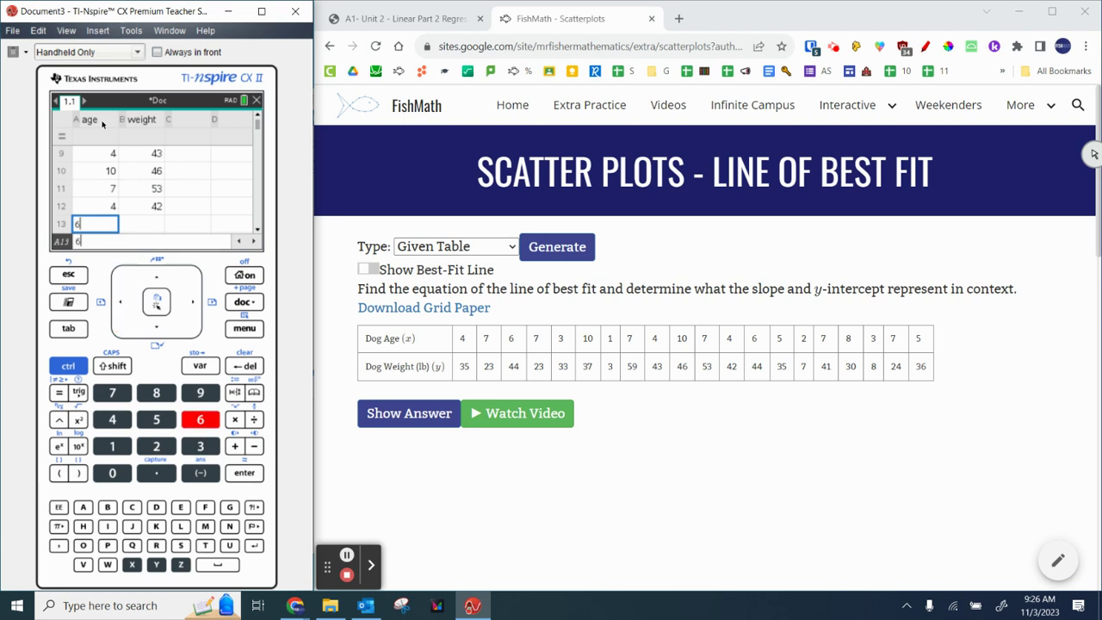
key(Tab)
text(44)
key(Return)
key(Left)
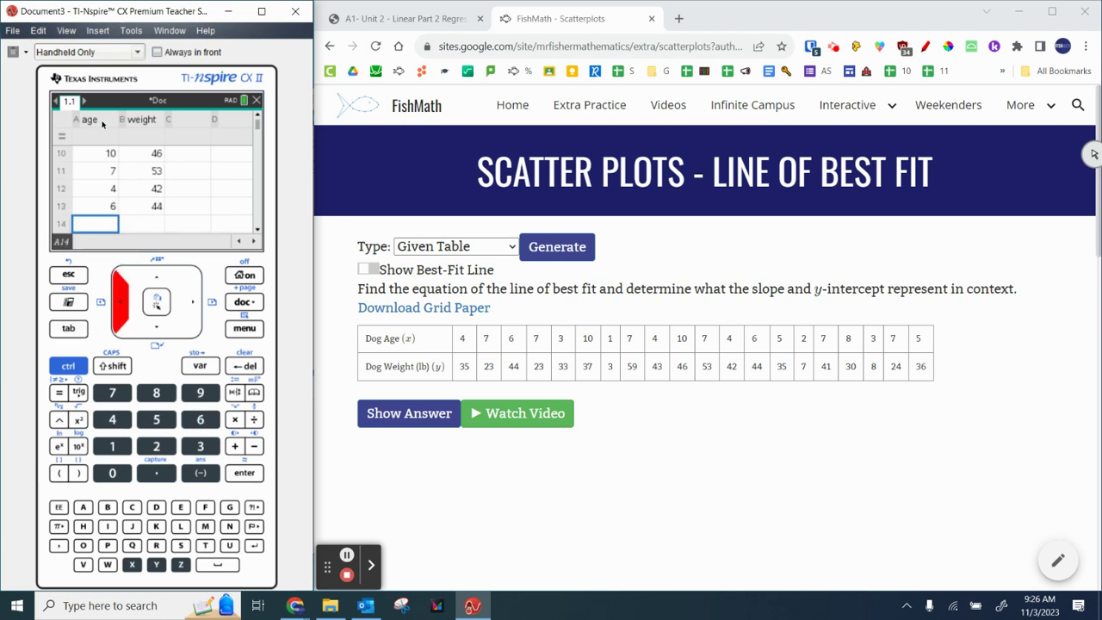
text(5)
key(Tab)
text(35)
key(Return)
key(Left)
text(2)
key(Tab)
text(7)
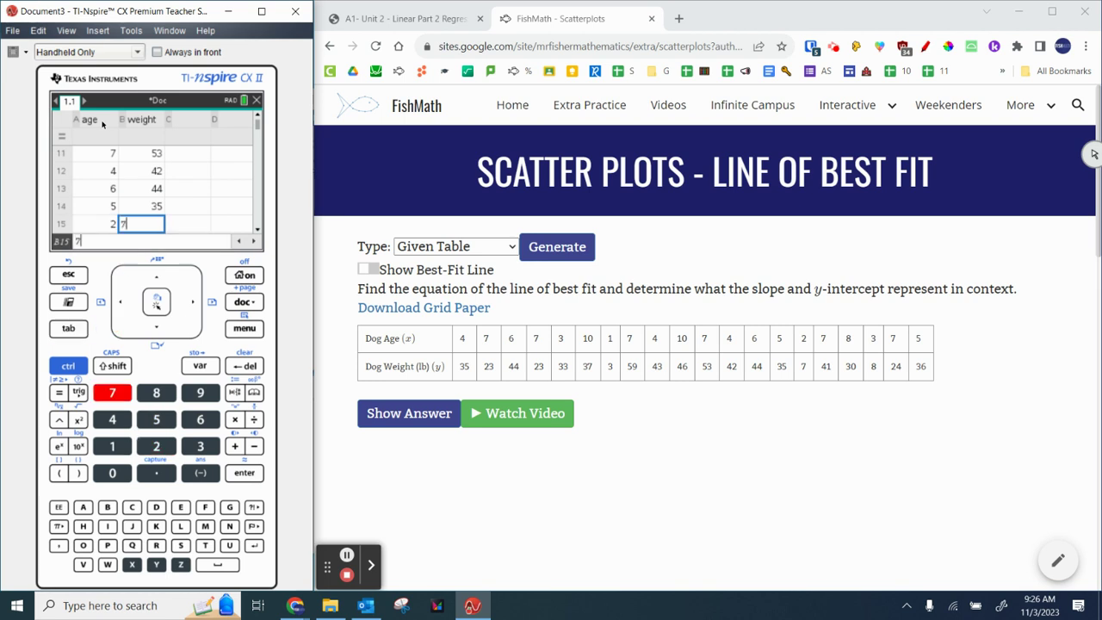
key(Return)
- Enter age-weight rows 16–20: (7, 41), (8, 30), (3, 8), (7, 24), (5, 36), then review the table
key(Left)
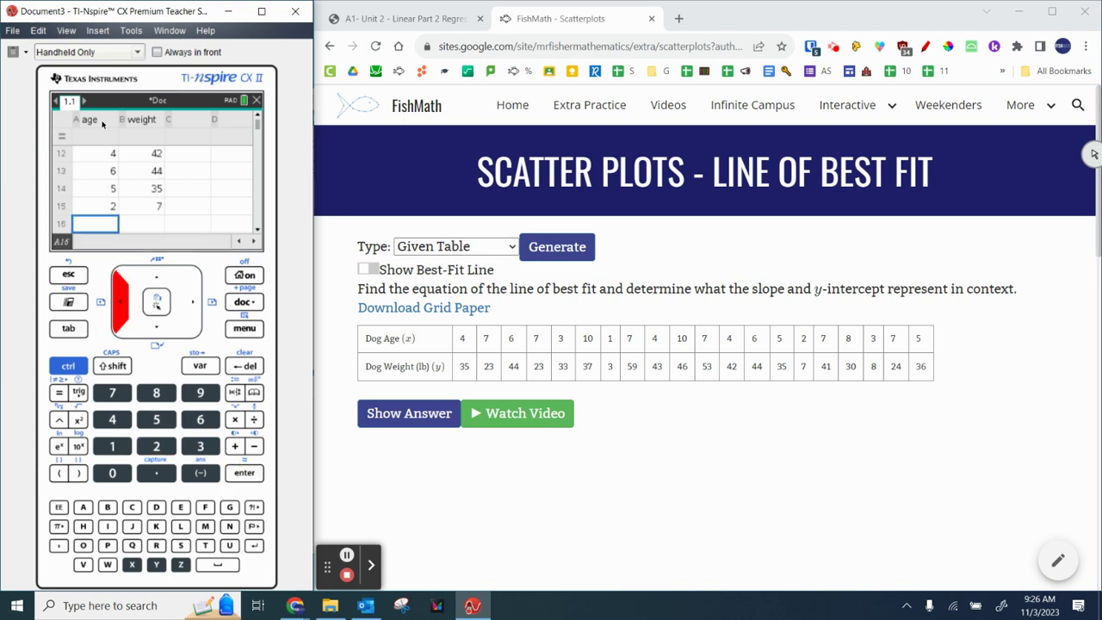
text(7)
key(Tab)
text(41)
key(Return)
key(Left)
text(8)
key(Tab)
text(30)
key(Return)
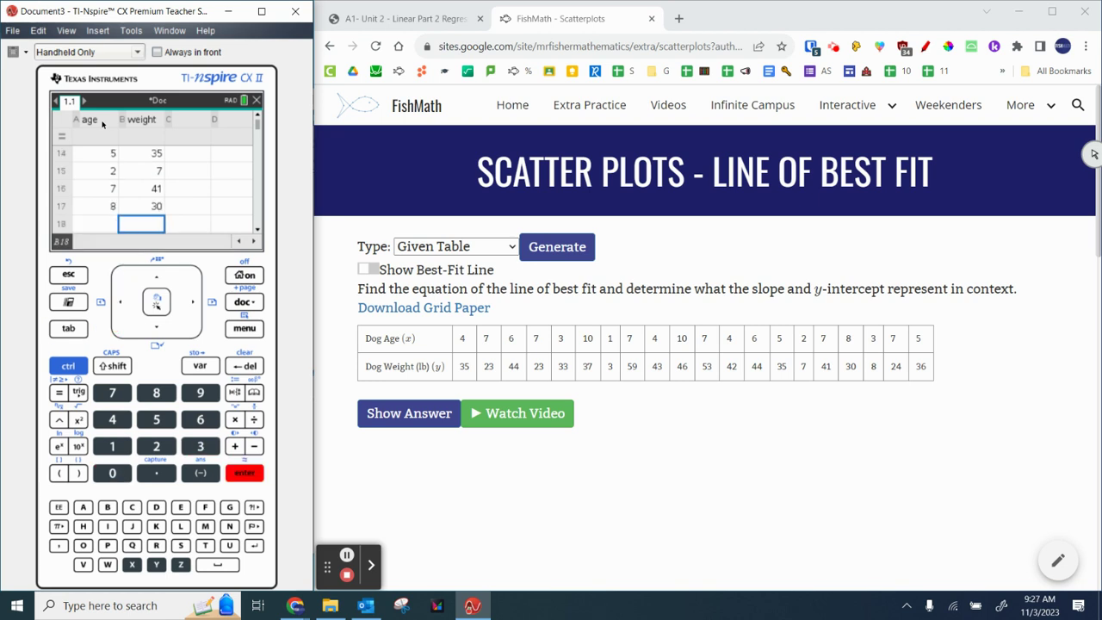
key(Left)
text(3)
key(Tab)
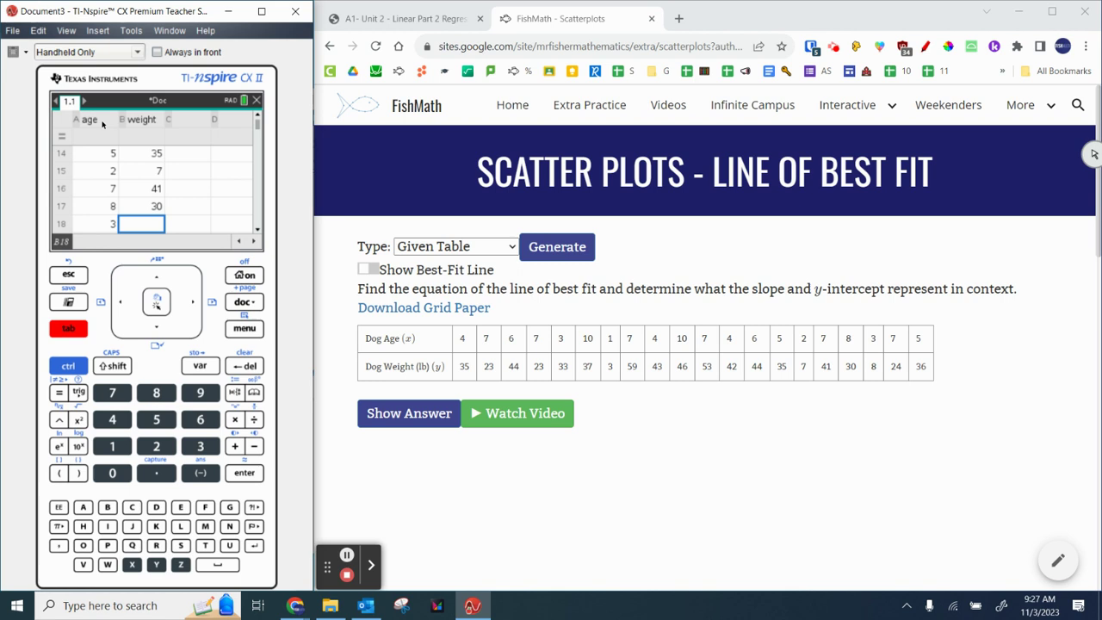
key(Up)
key(Down)
text(8)
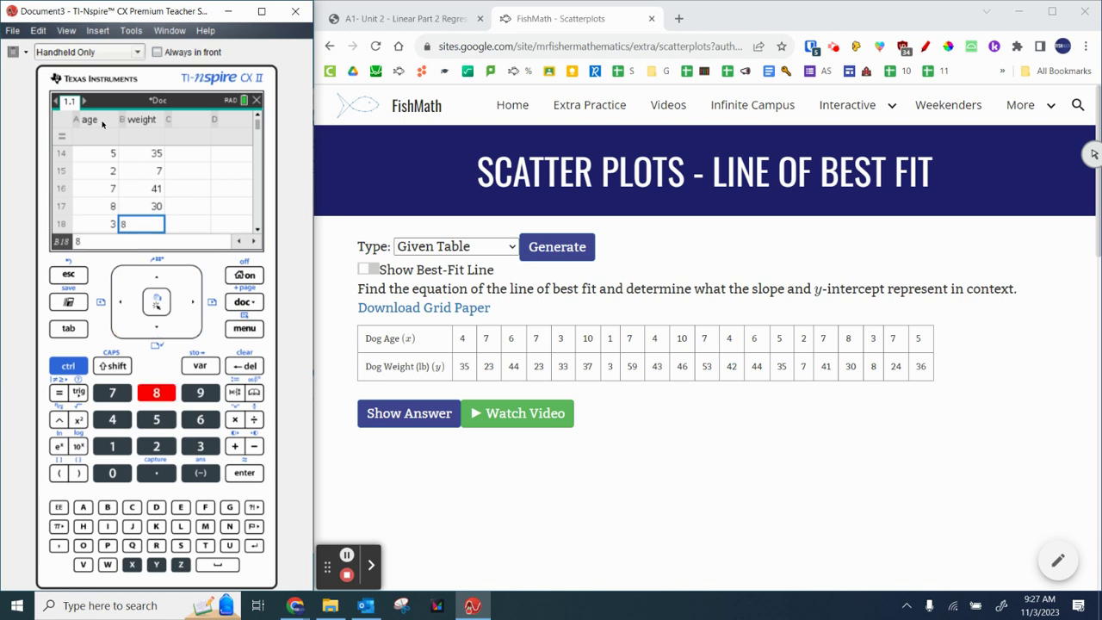
key(Return)
key(Left)
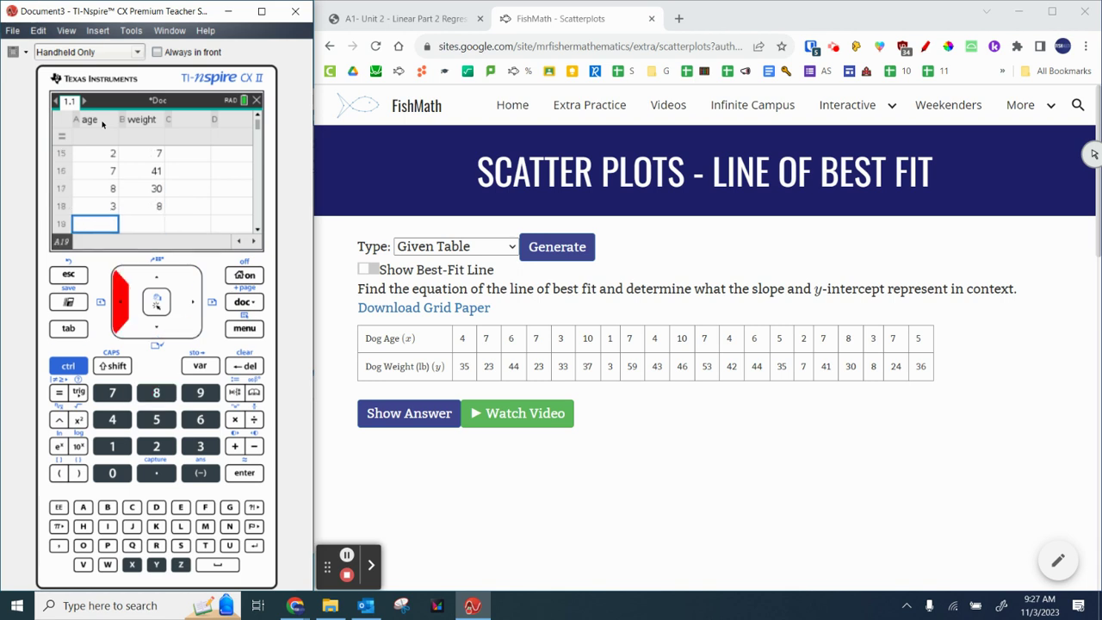
text(7)
key(Tab)
text(24)
key(Return)
key(Left)
text(5)
key(Tab)
text(36)
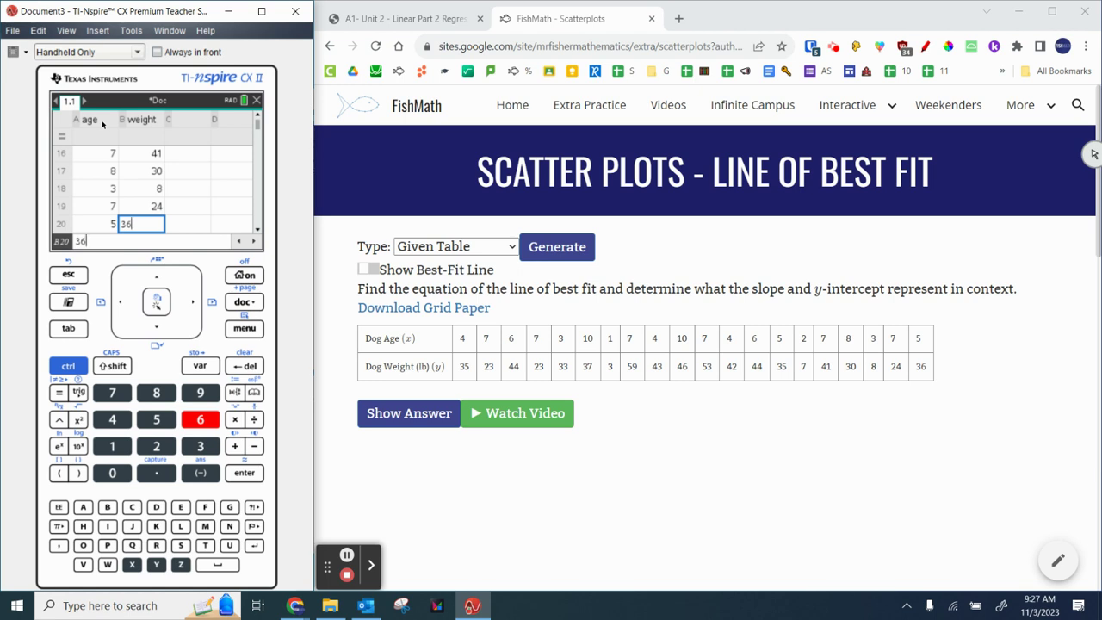
key(Return)
key(Up)
key(Up)
key(Up)
key(Up)
key(Up)
key(Up)
key(Up)
key(Up)
key(Up)
key(Up)
key(Up)
key(Up)
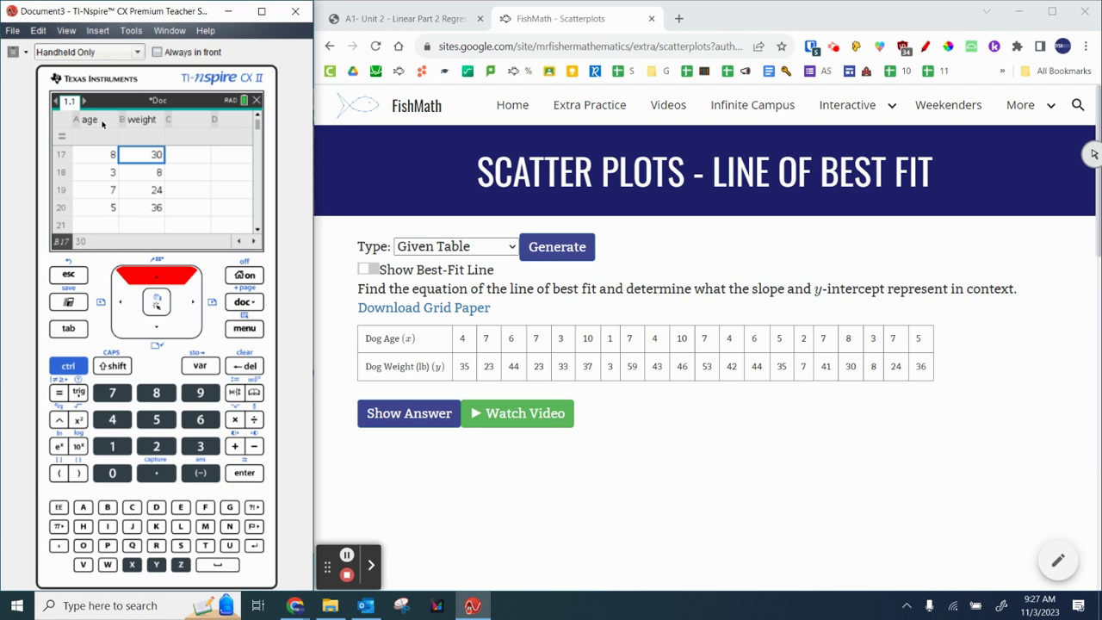
key(Up)
key(Up)
key(Up)
key(Up)
key(Up)
key(Up)
key(Up)
key(Up)
key(Up)
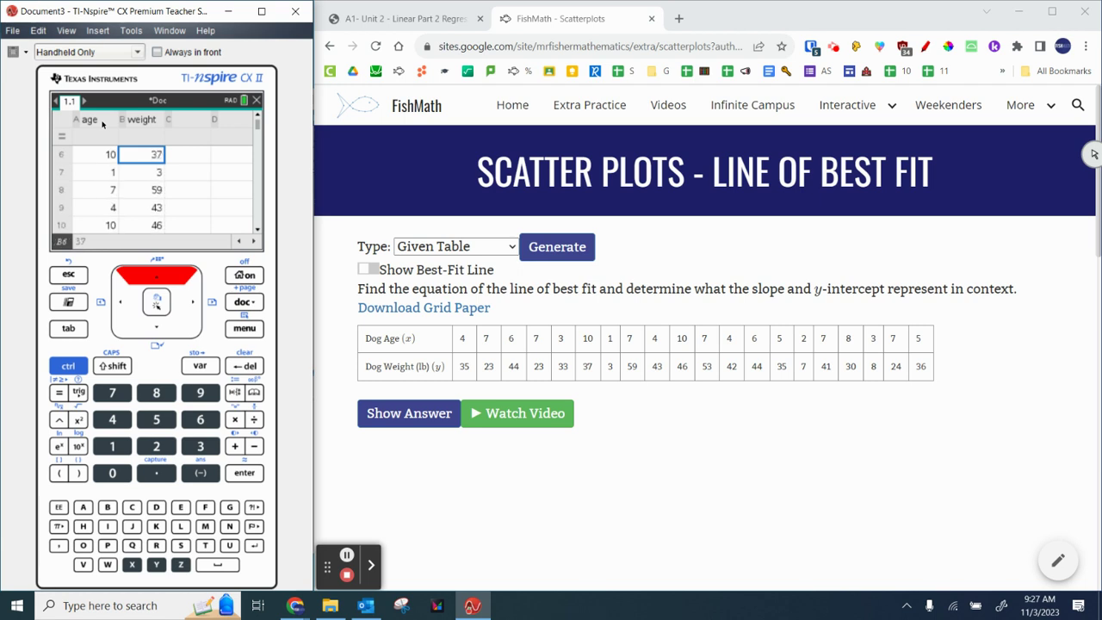
key(Down)
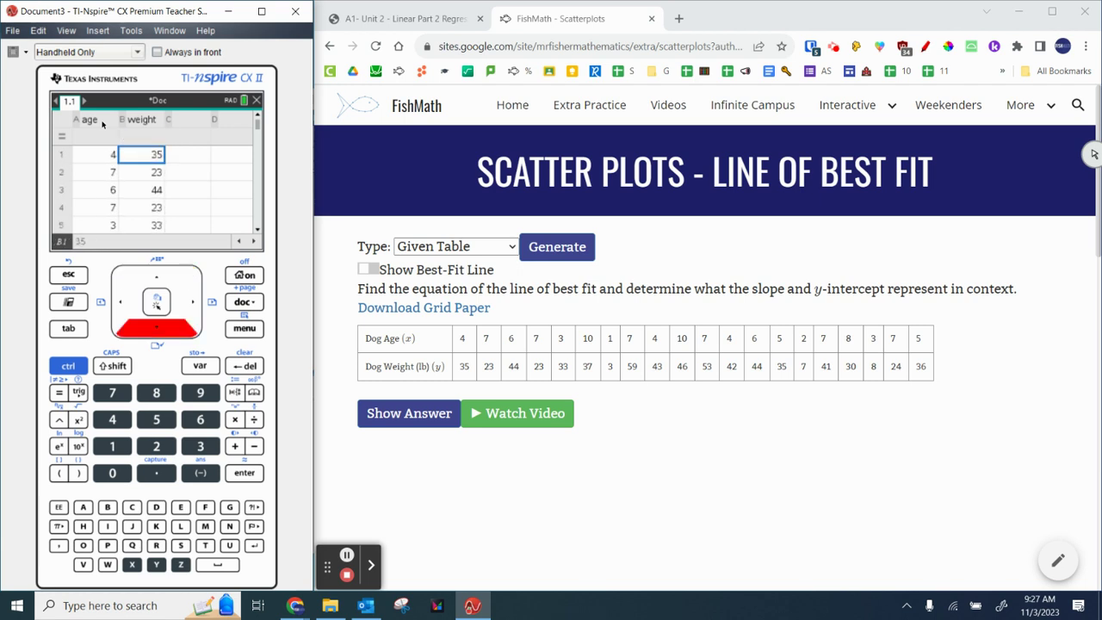
key(Right)
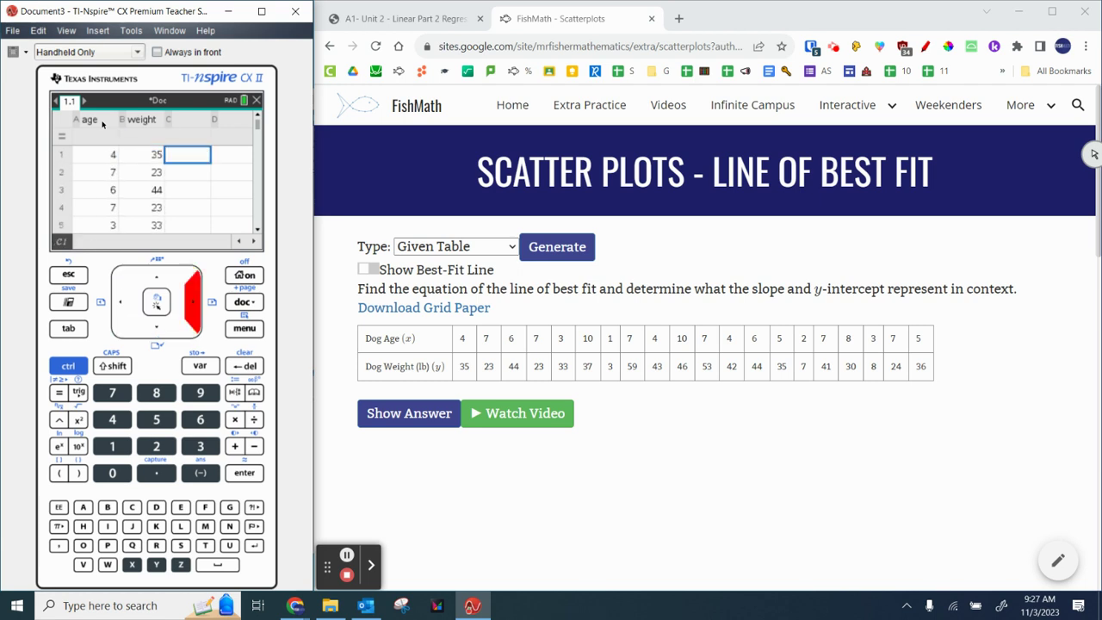
- Insert a Data & Statistics page with age on the horizontal axis and weight on the vertical axis
click(248, 275)
click(188, 217)
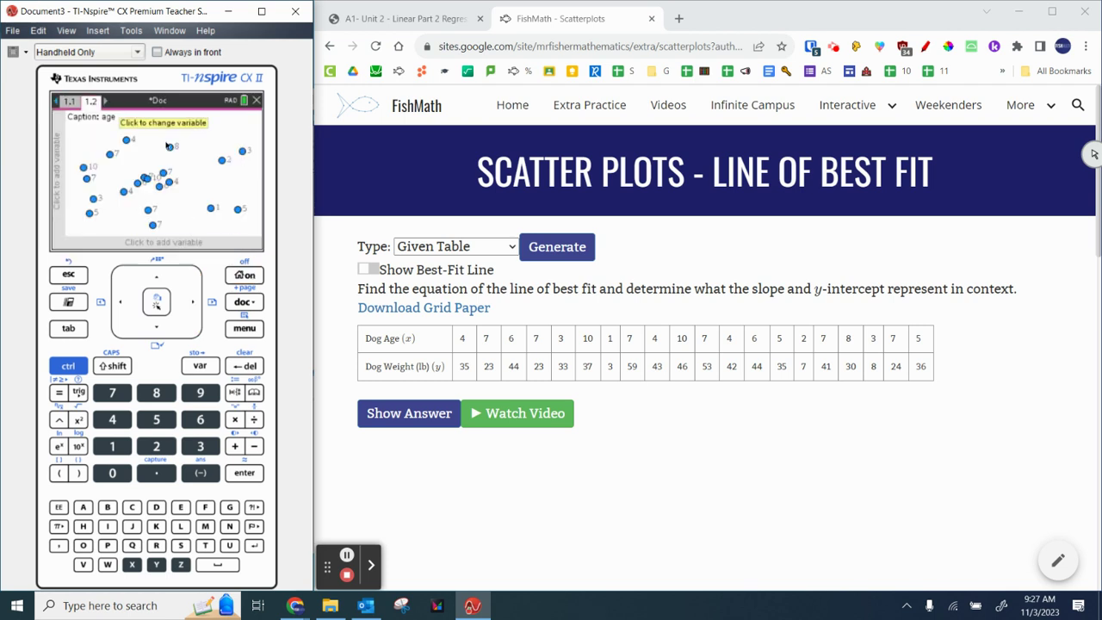
click(137, 244)
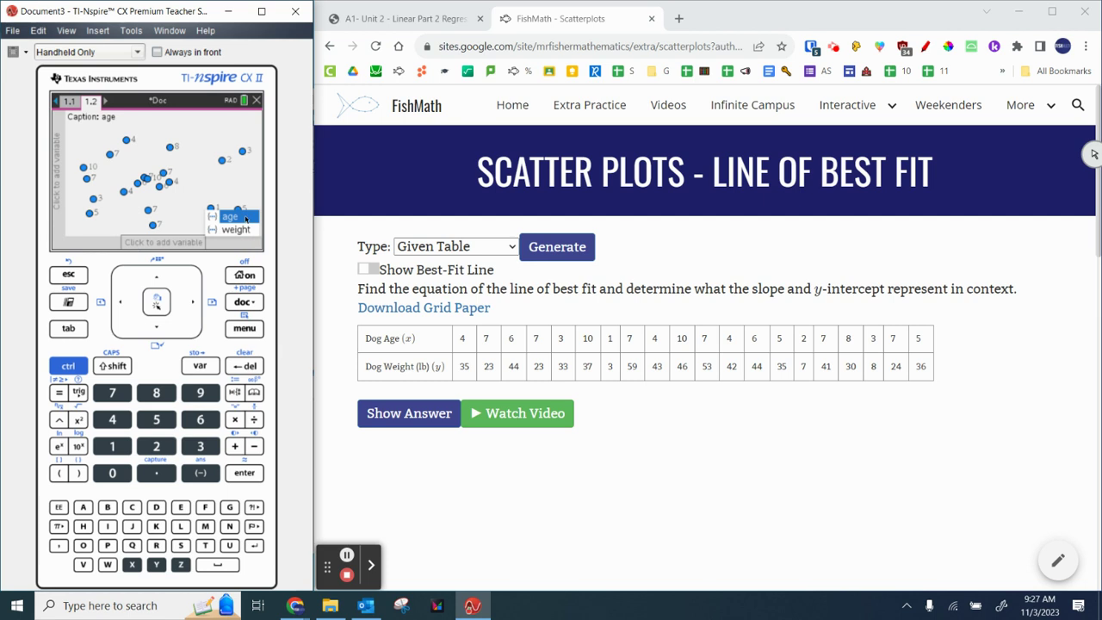
click(245, 219)
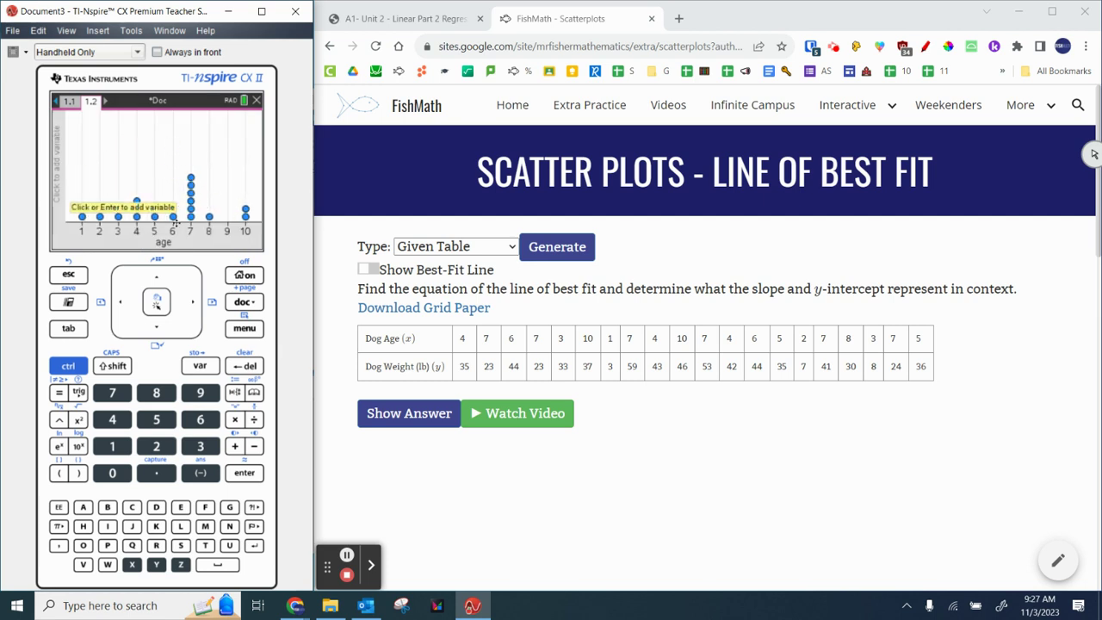
click(64, 167)
click(110, 148)
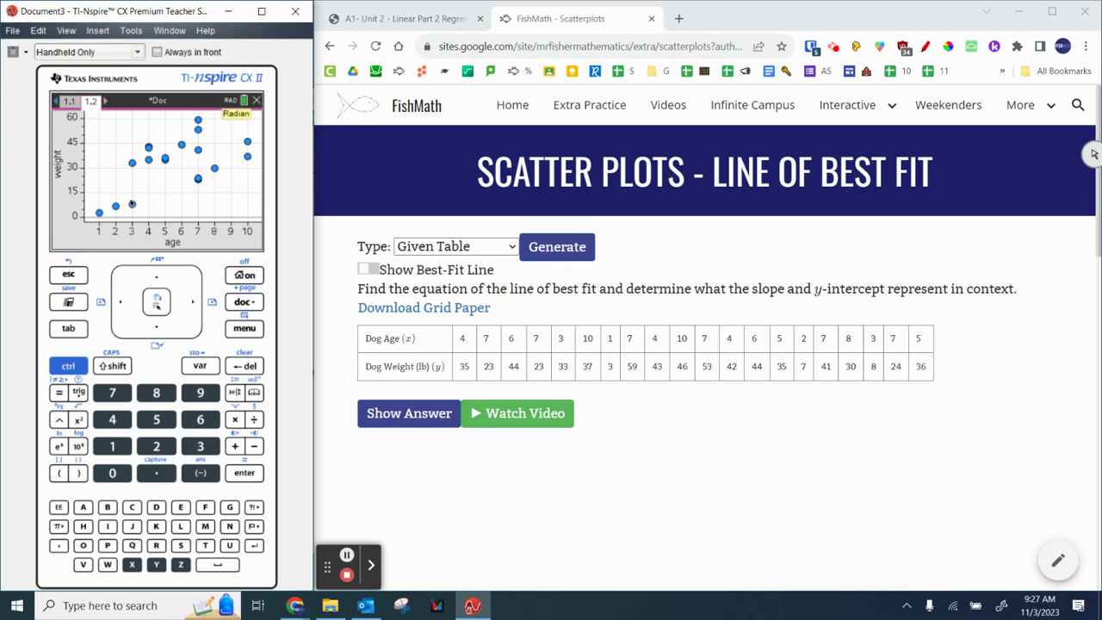
- Show the Linear (mx+b) regression line and move its equation label below the line
click(243, 330)
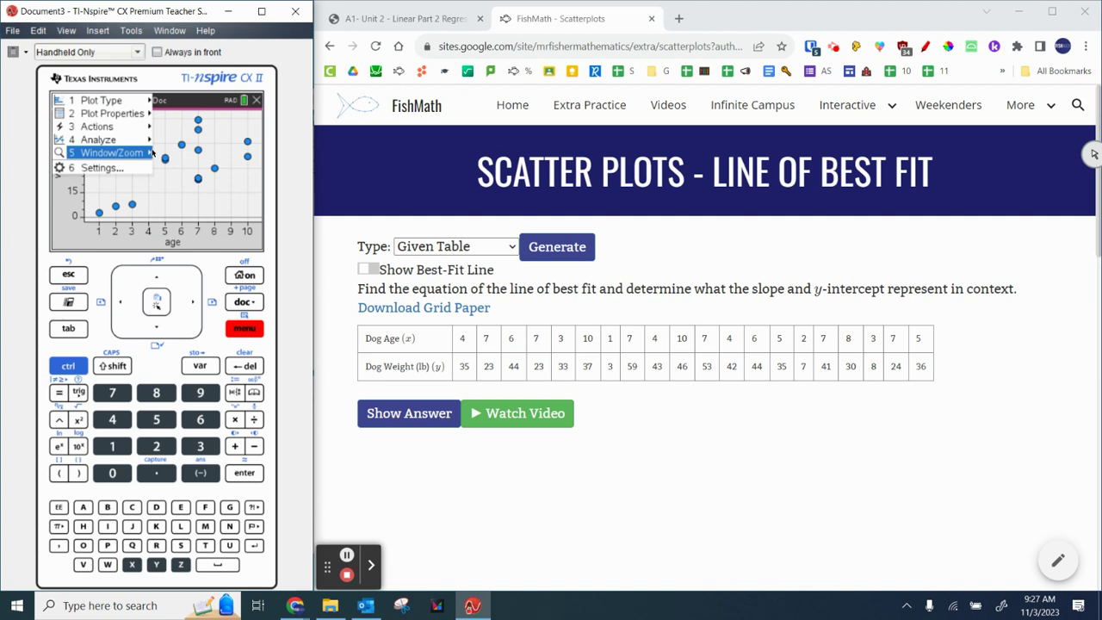
click(146, 140)
click(197, 186)
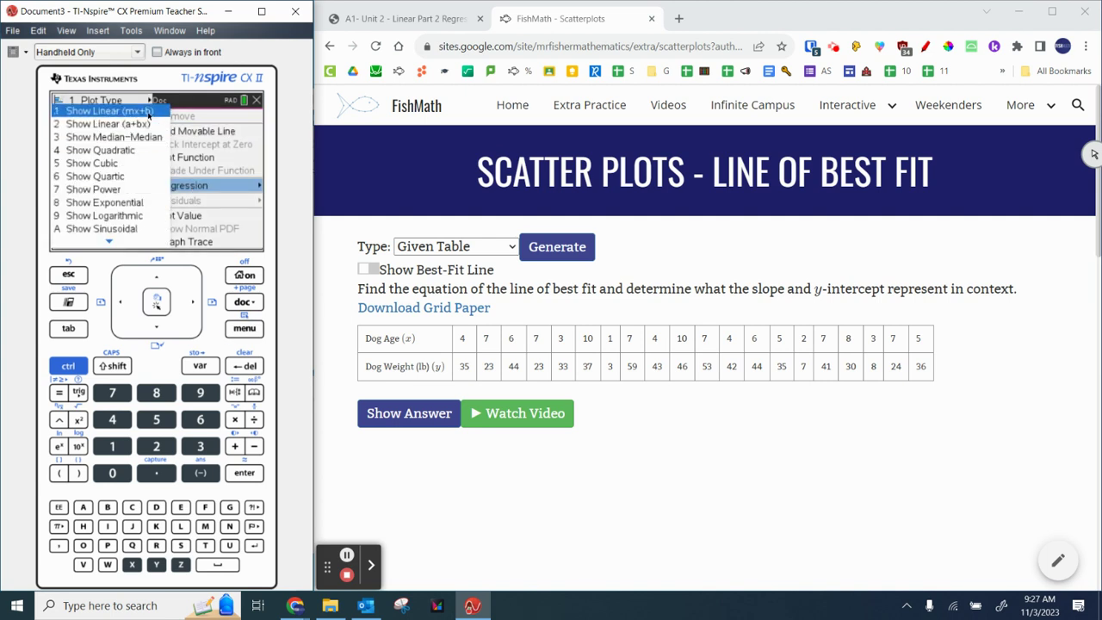
click(149, 114)
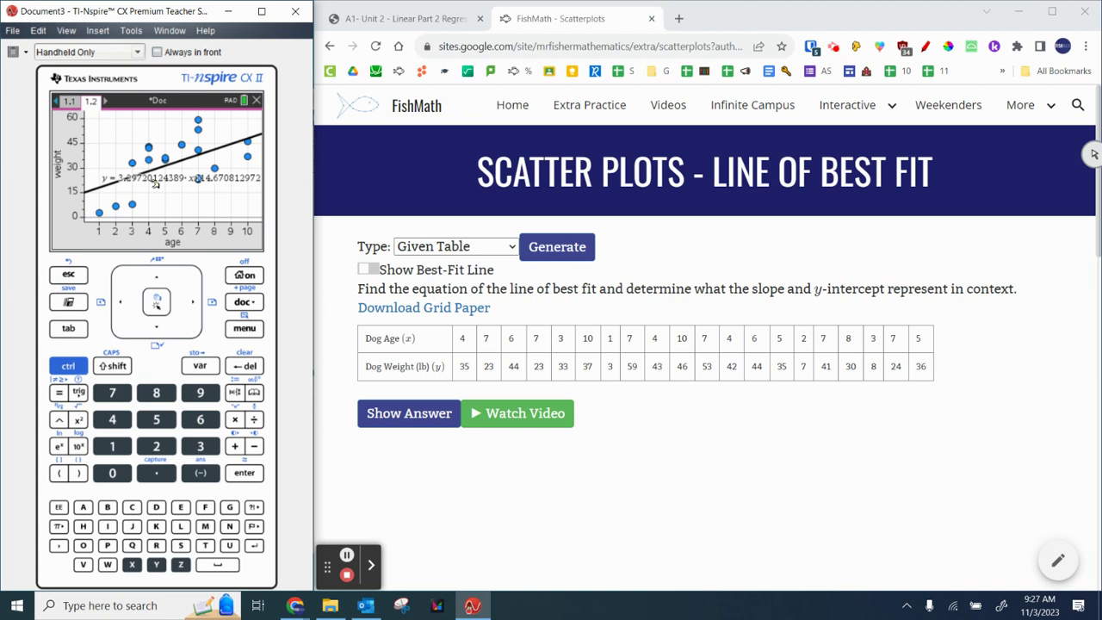
drag(176, 178, 172, 193)
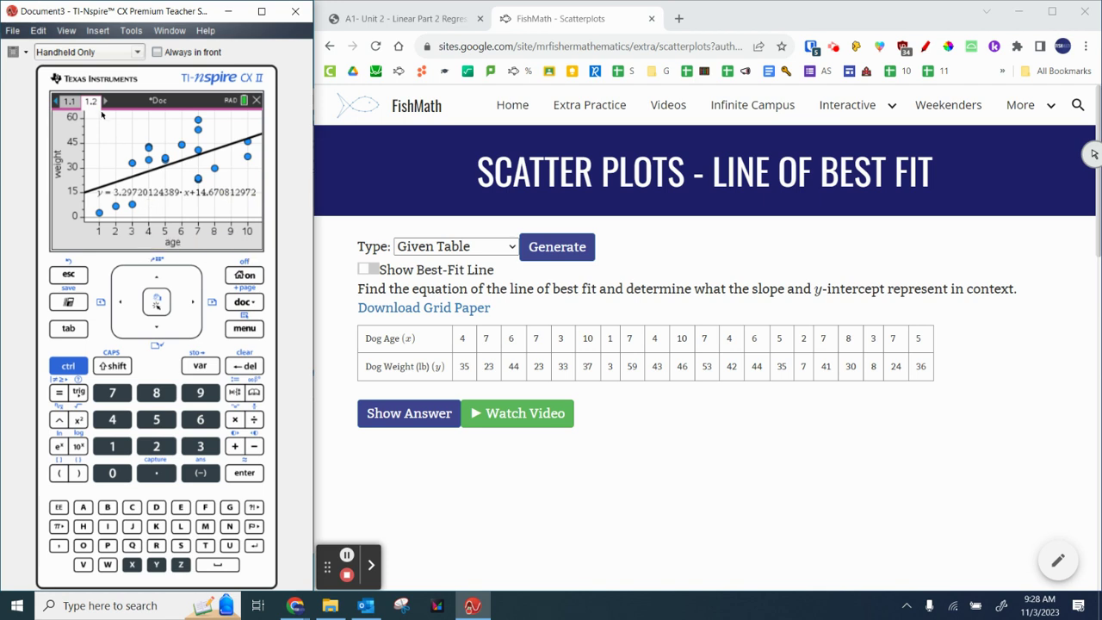
- Return to the spreadsheet page and start a Linear Regression (mx+b), then cancel it
click(72, 102)
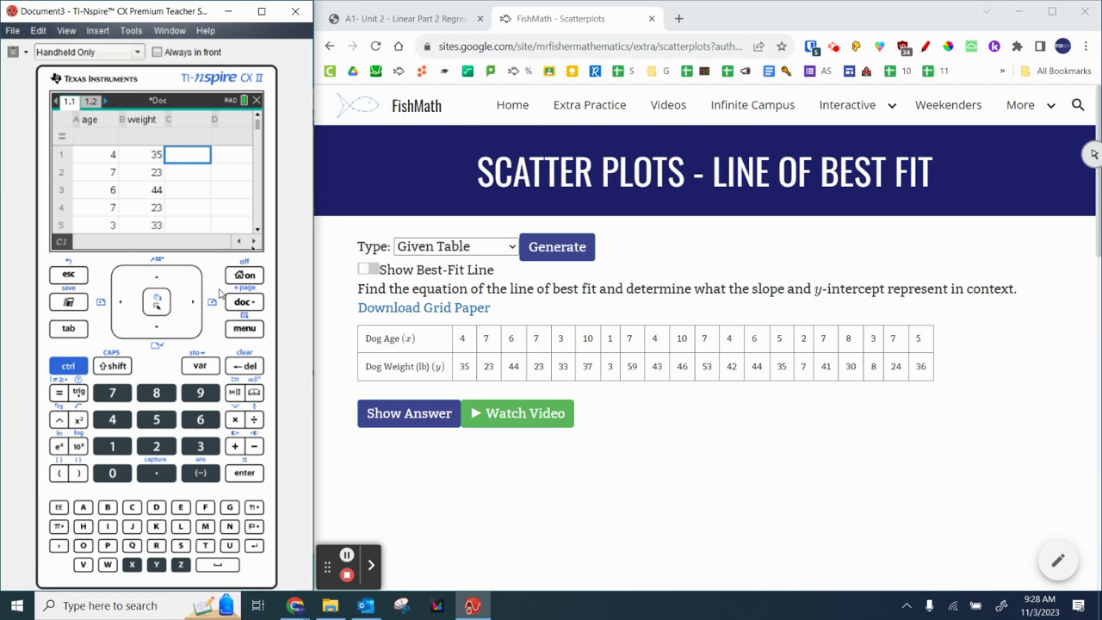
click(243, 330)
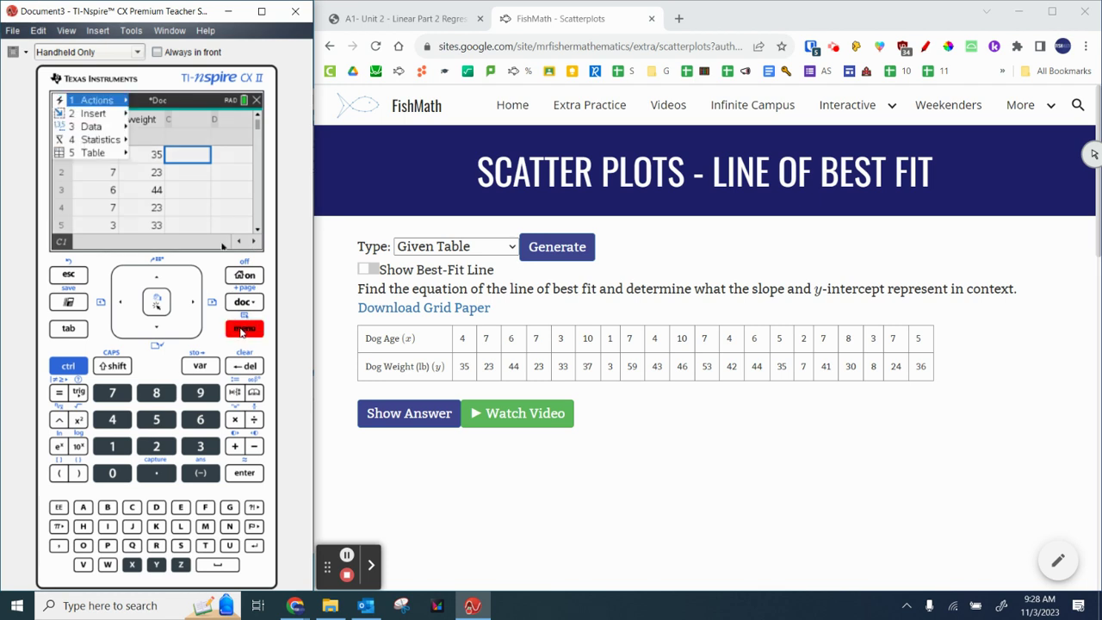
click(101, 140)
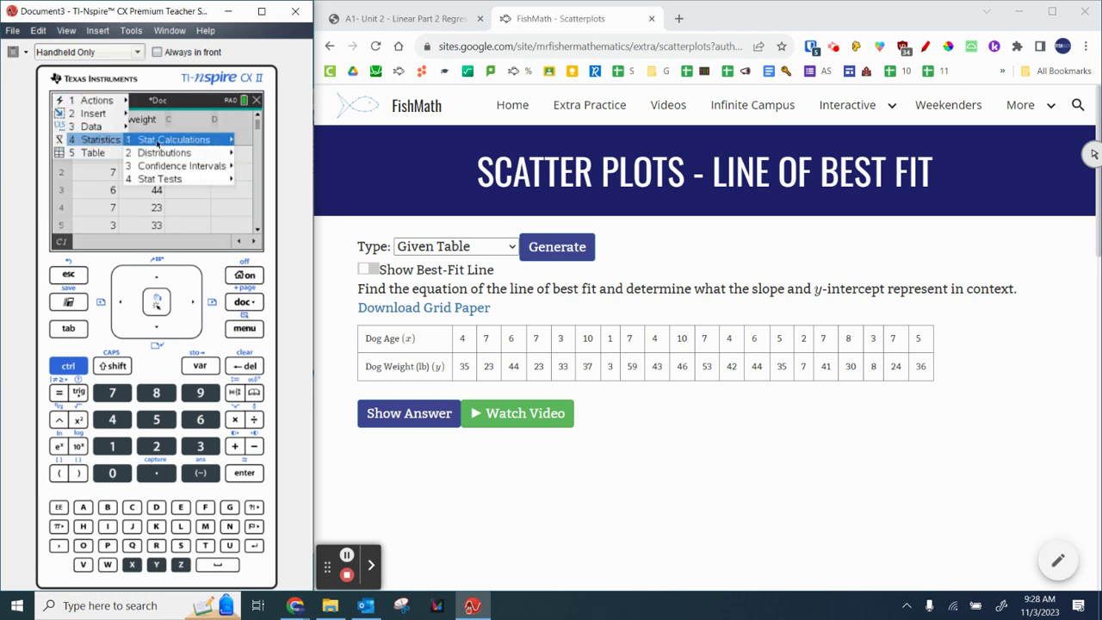
click(157, 141)
click(157, 142)
click(240, 239)
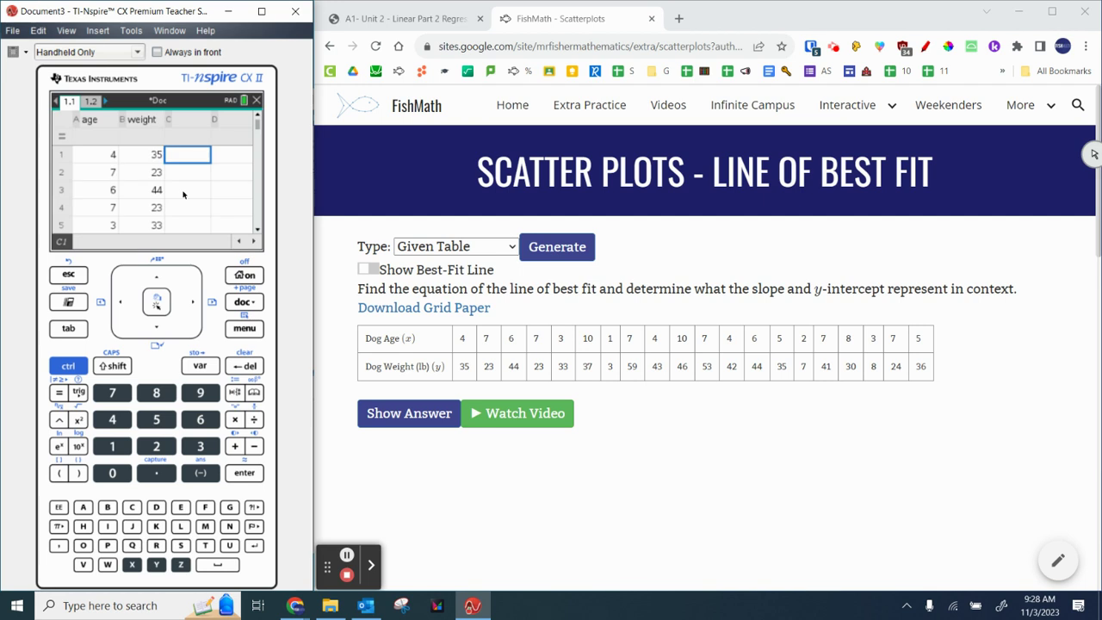
- Run Linear Regression (mx+b) with X List age and Y List weight
click(244, 332)
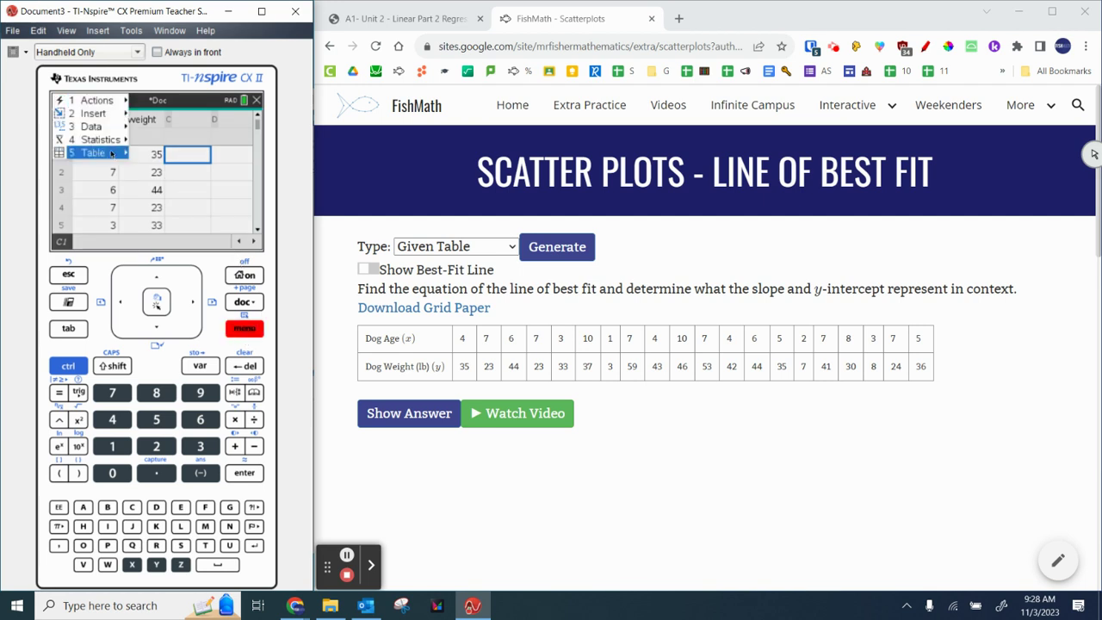
click(123, 140)
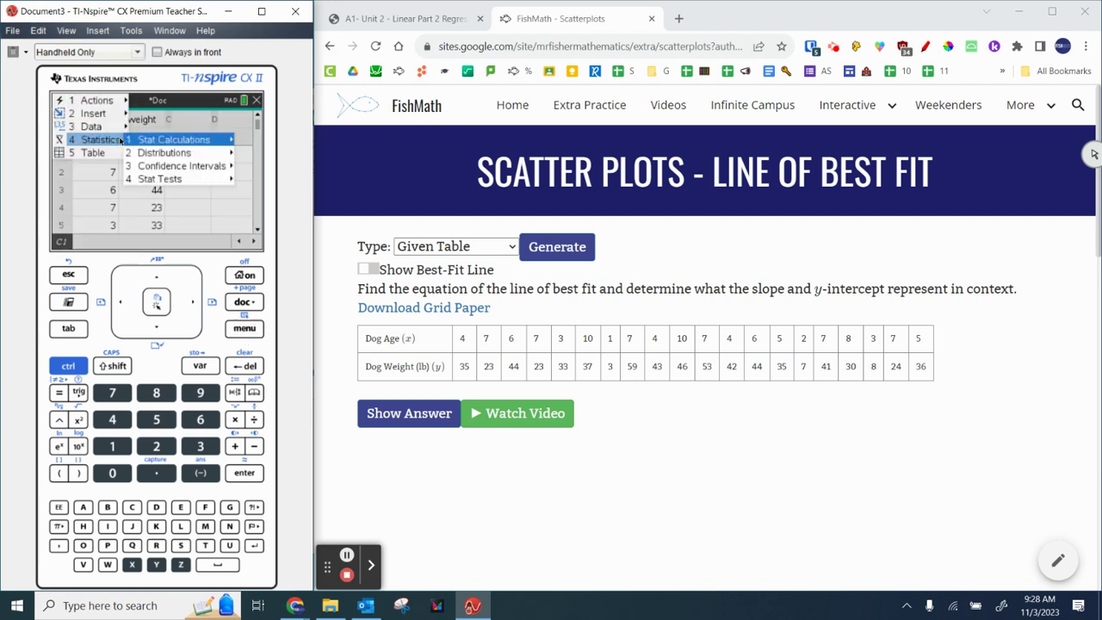
click(158, 141)
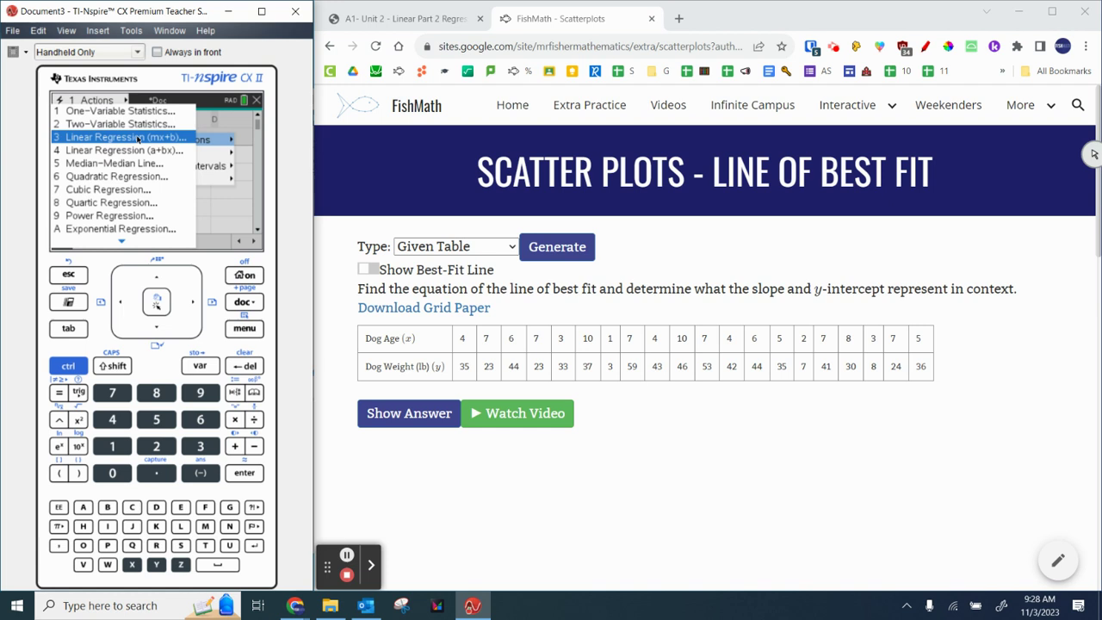
click(137, 139)
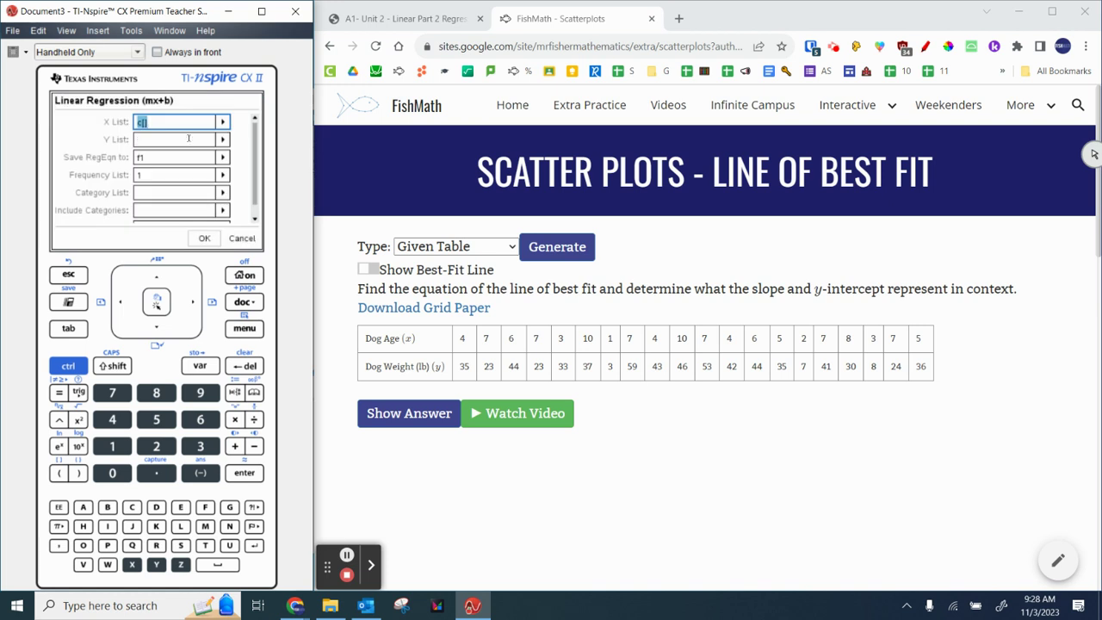
click(223, 124)
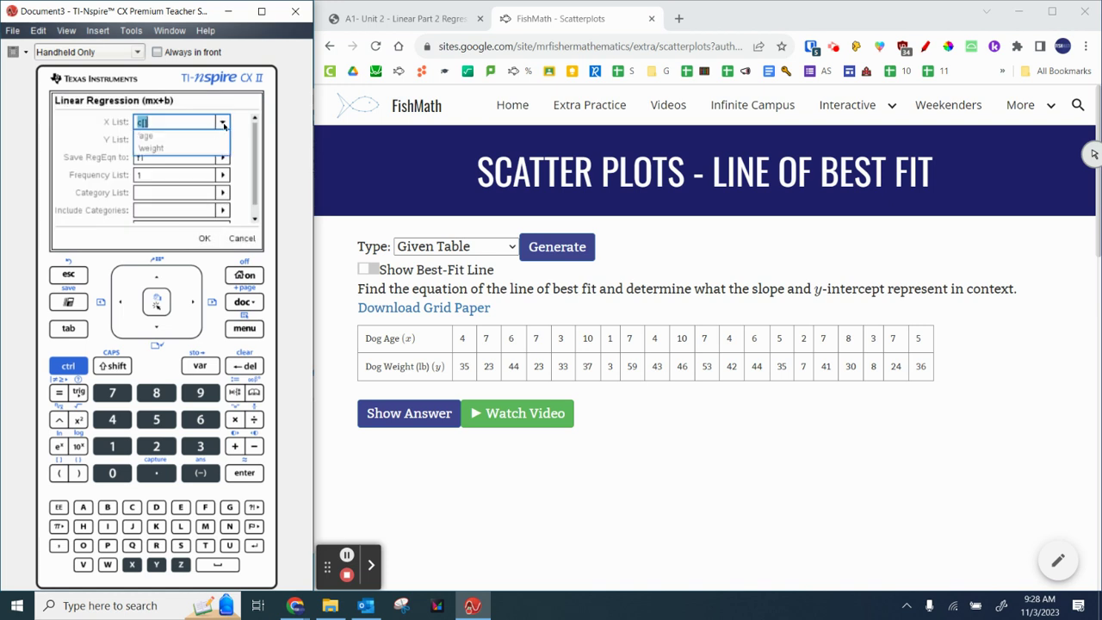
click(173, 136)
click(218, 142)
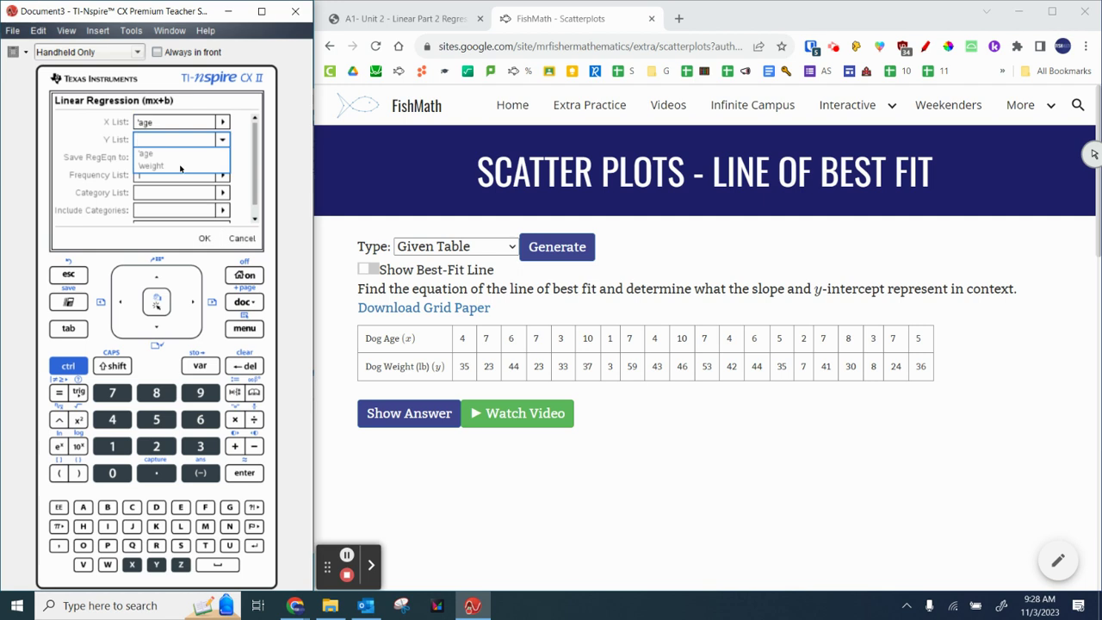
click(178, 169)
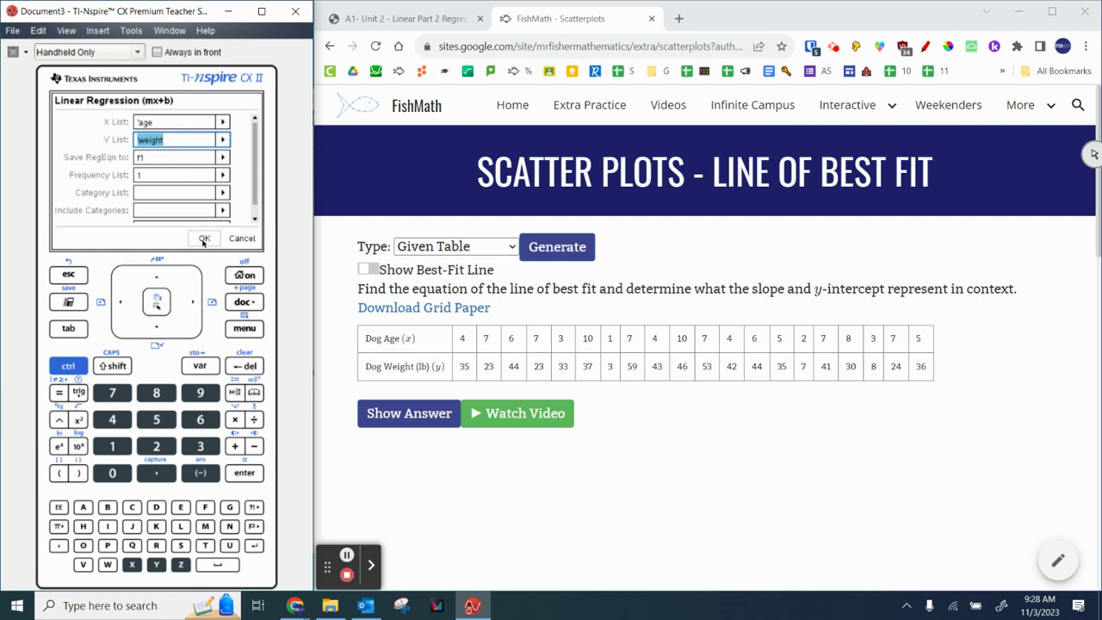
click(204, 239)
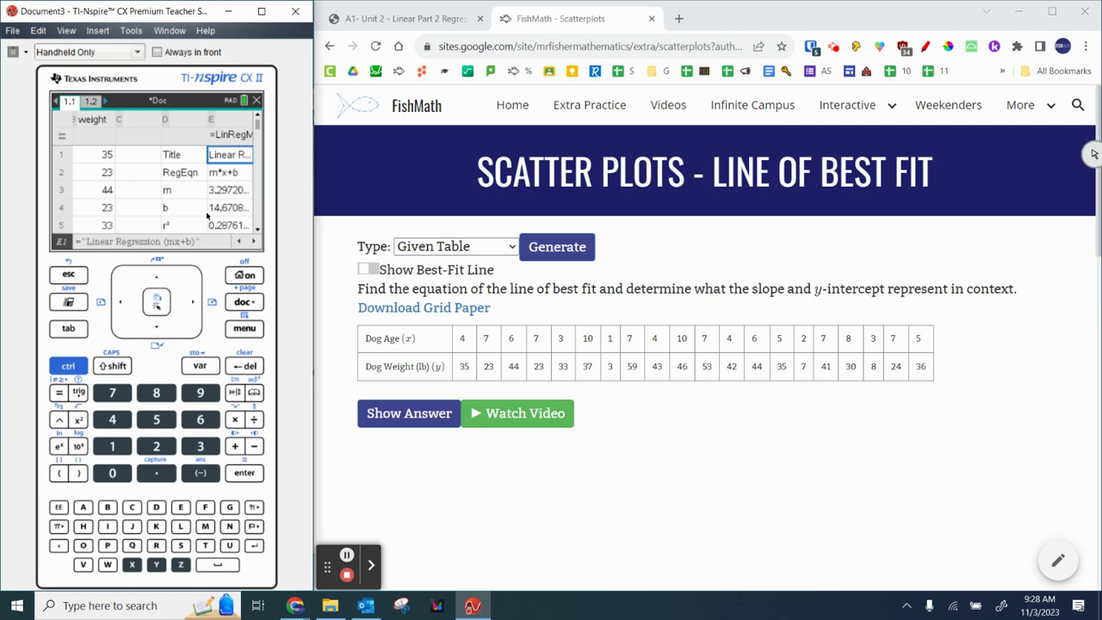
- Compare slope m 3.297 and intercept b 14.67 with the fitted line on page 1.2
click(222, 190)
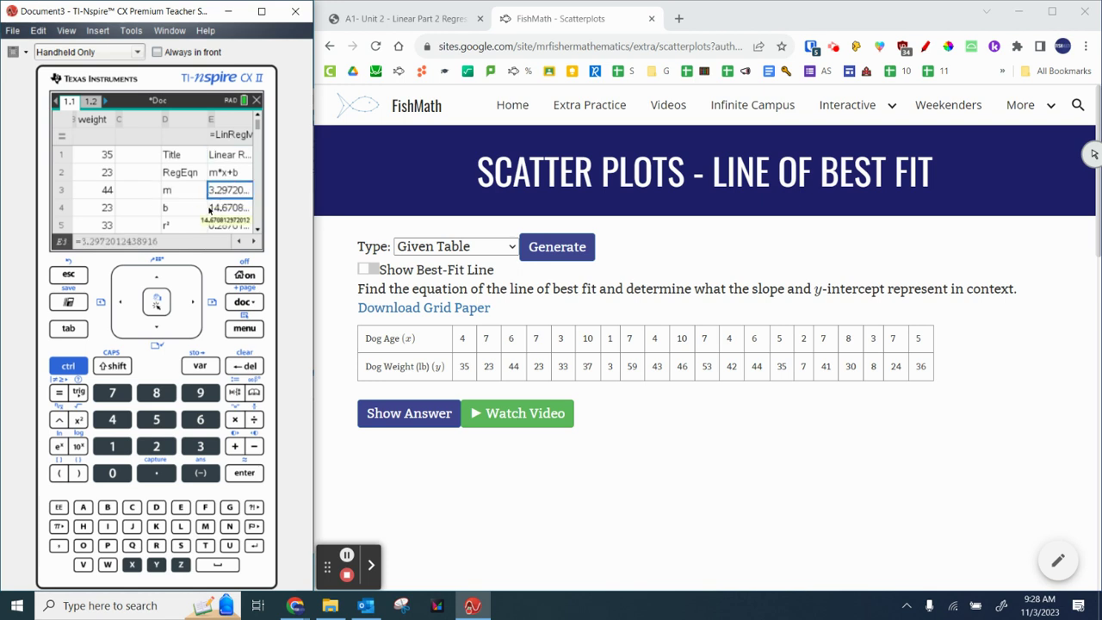
click(92, 102)
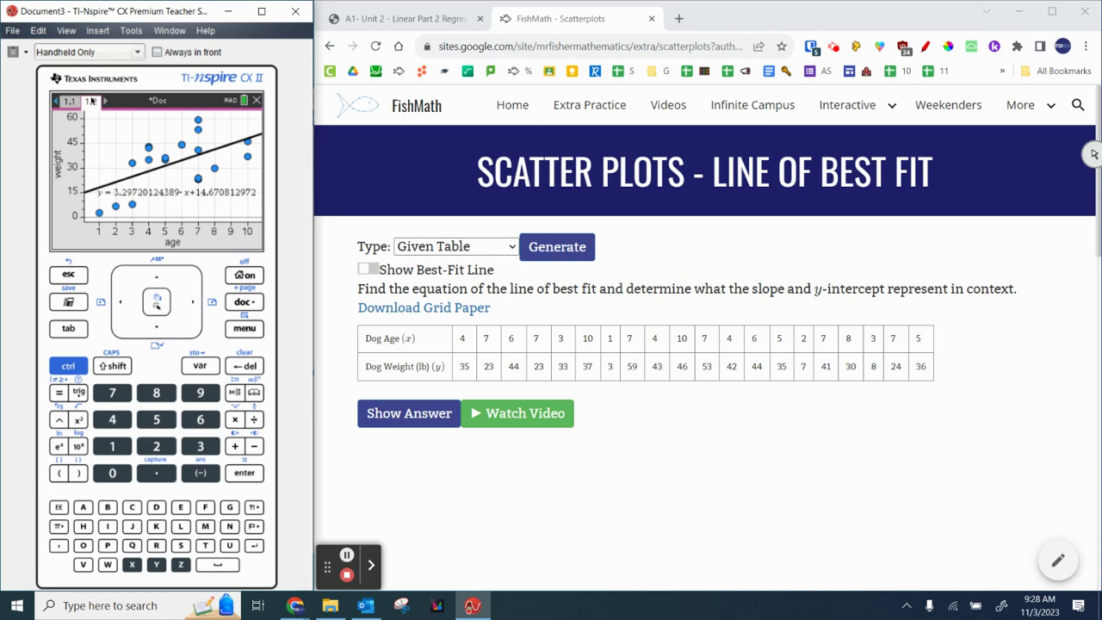
click(71, 102)
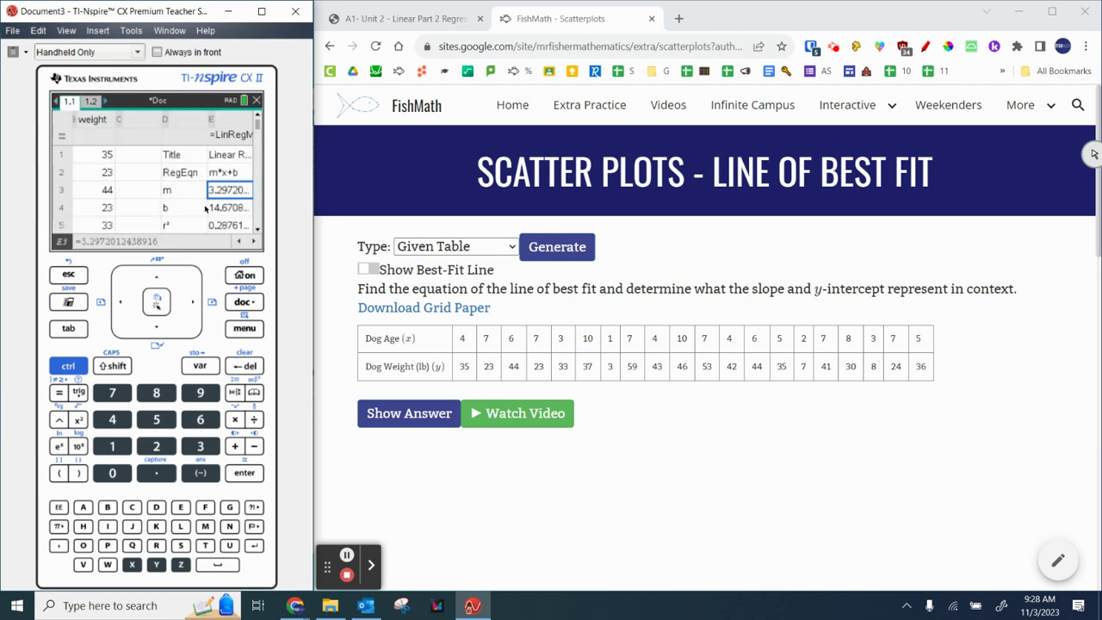
click(224, 209)
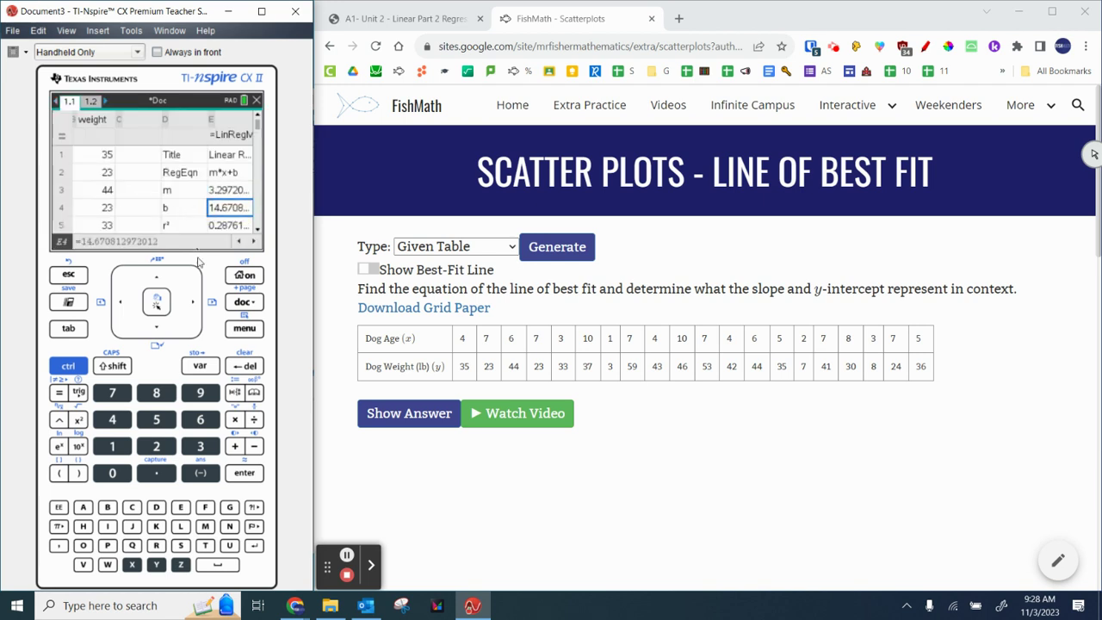
click(91, 101)
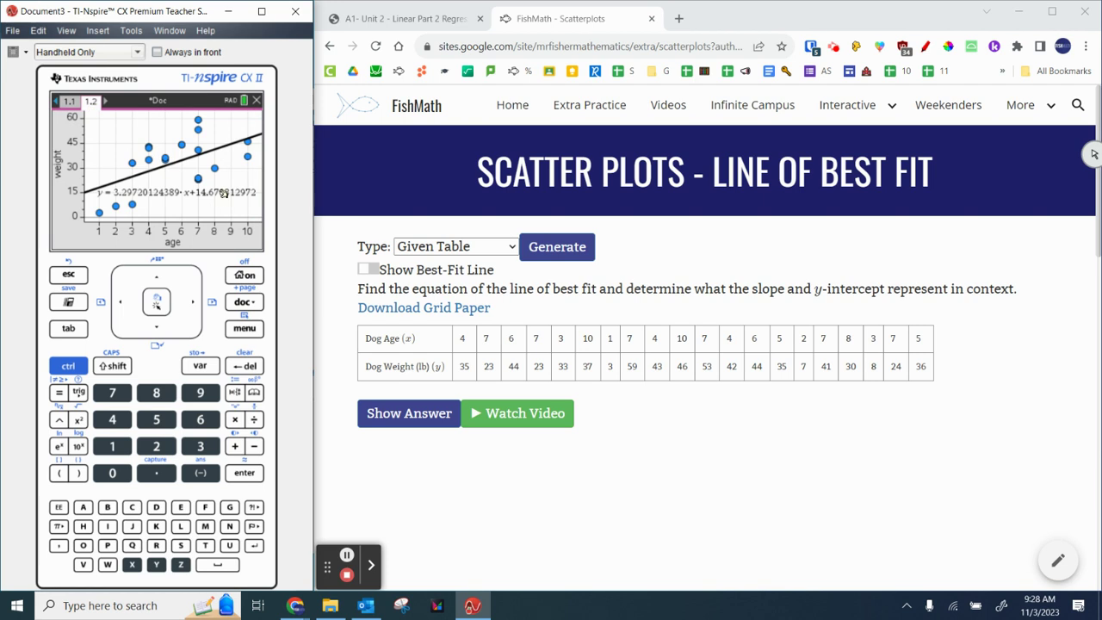
click(70, 102)
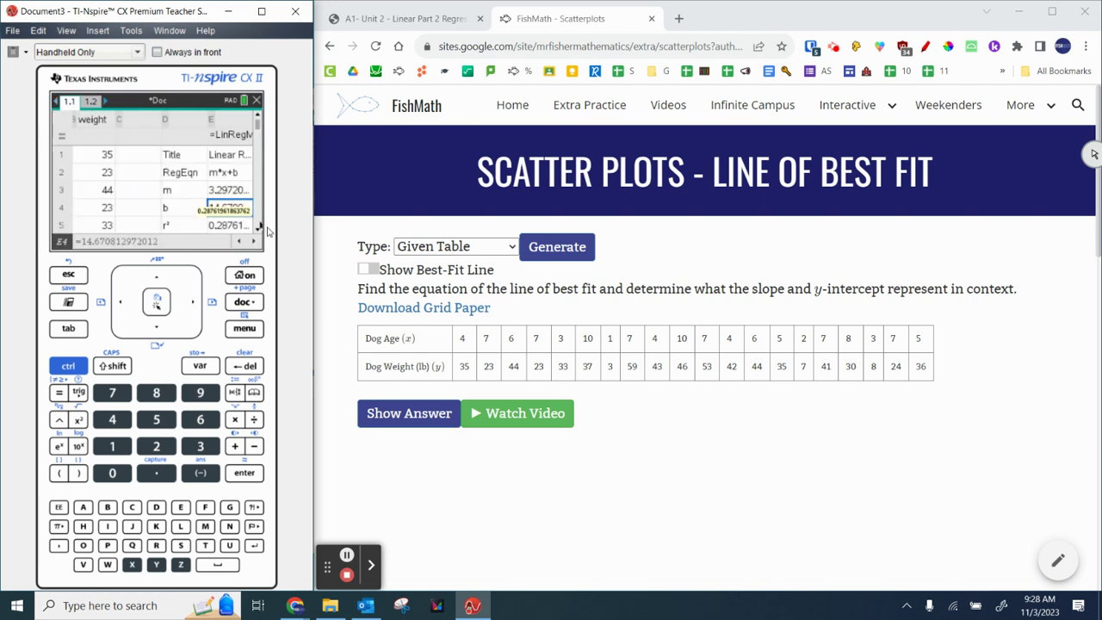
- Read r² and correlation r 0.5363, recheck the plot and slope, then enable Chrome's page-drawing tools
click(218, 225)
key(Down)
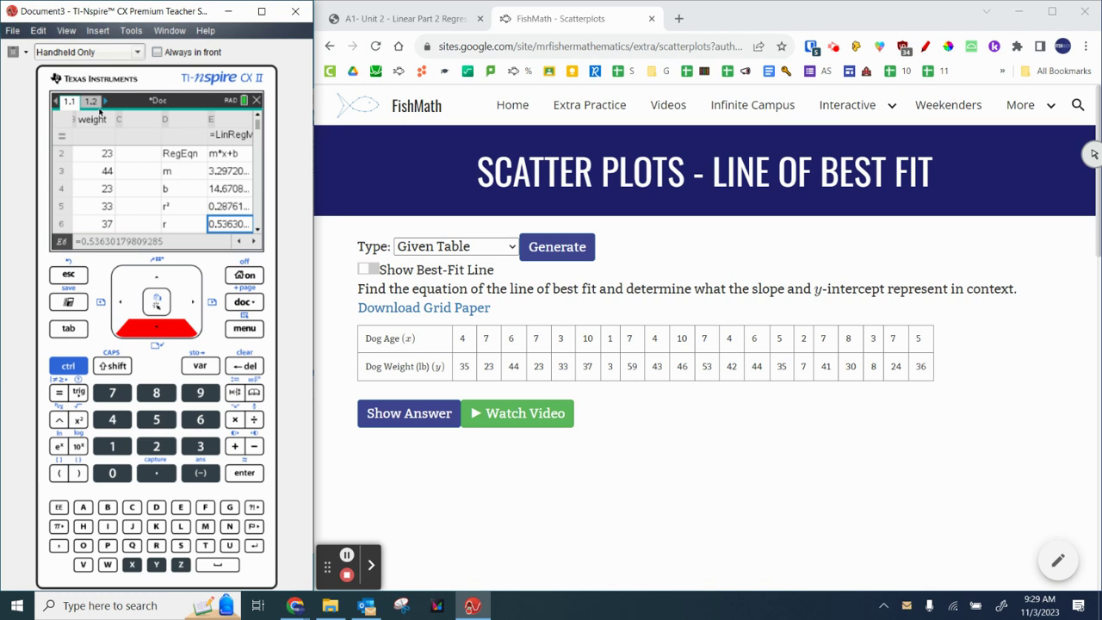
click(93, 101)
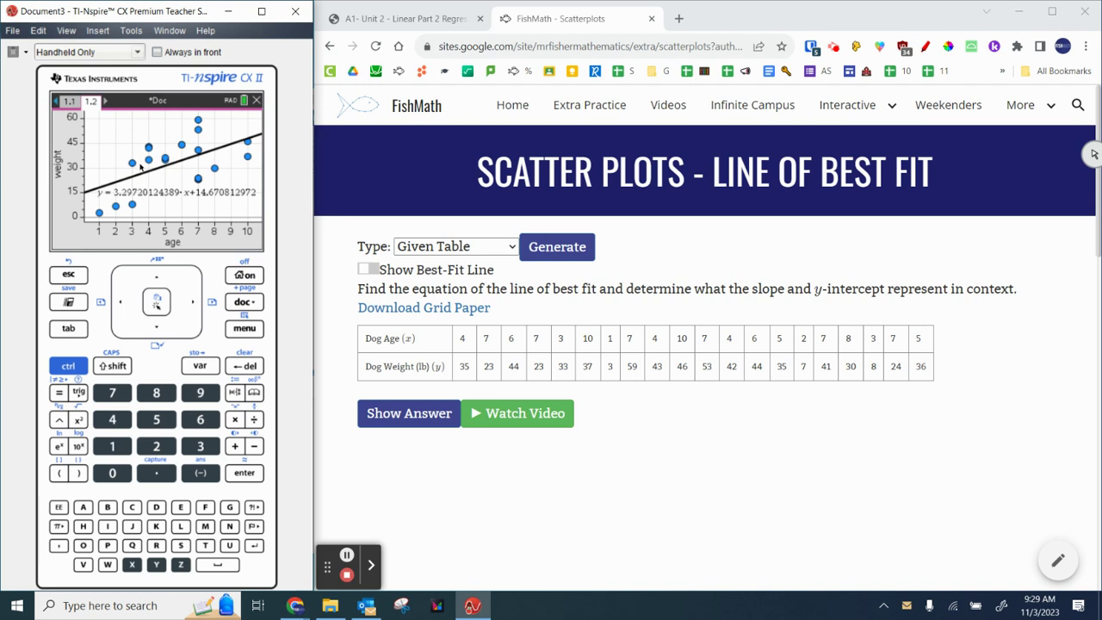
click(68, 102)
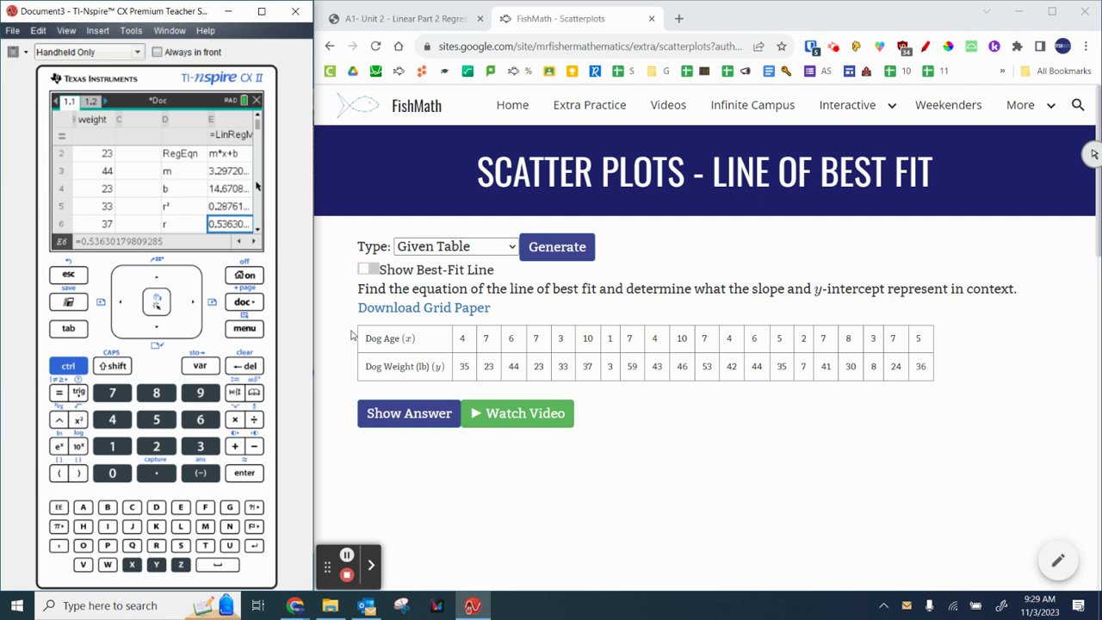
click(228, 172)
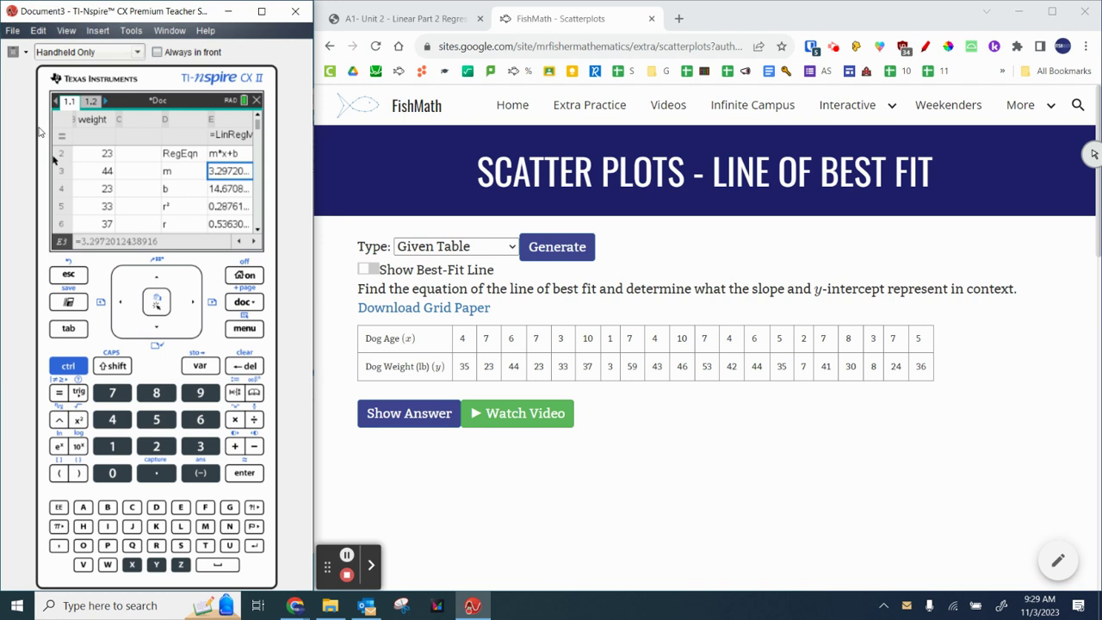
click(1094, 154)
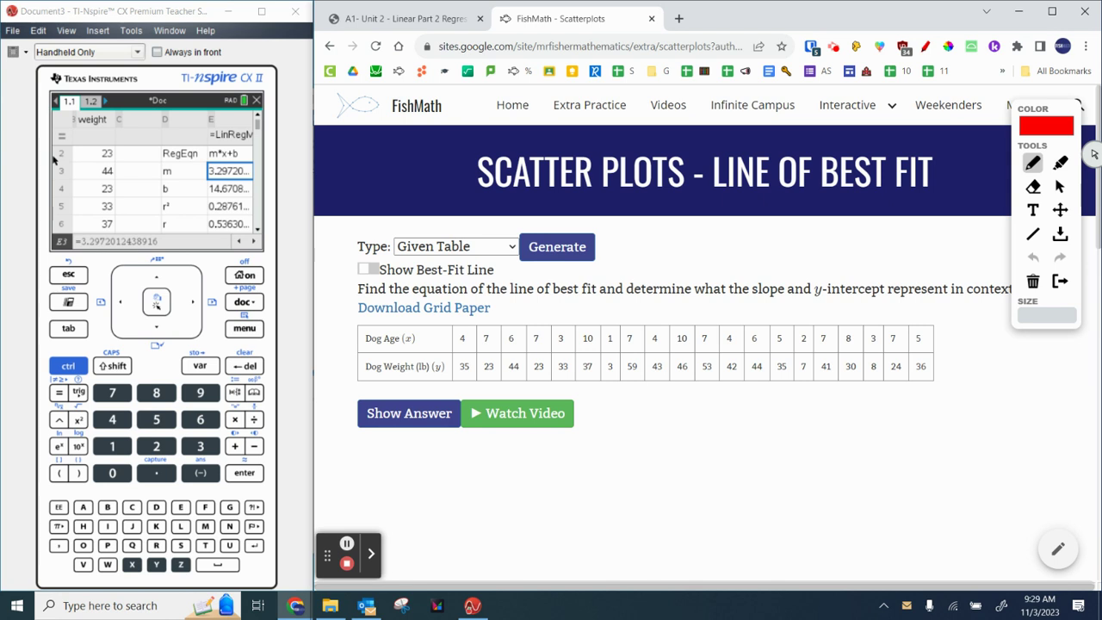
- Handwrite the slope in red as the fraction 3.297/1 below the table
mouse_move(644, 437)
mouse_down()
mouse_move(671, 459)
mouse_move(646, 471)
mouse_up()
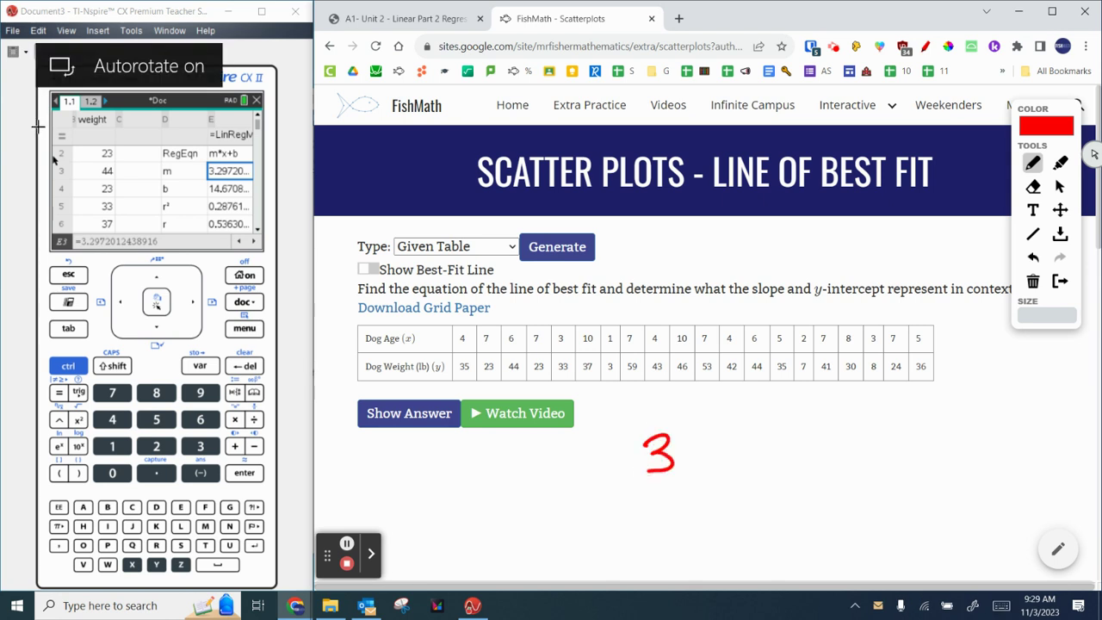
click(683, 473)
drag(689, 440, 717, 467)
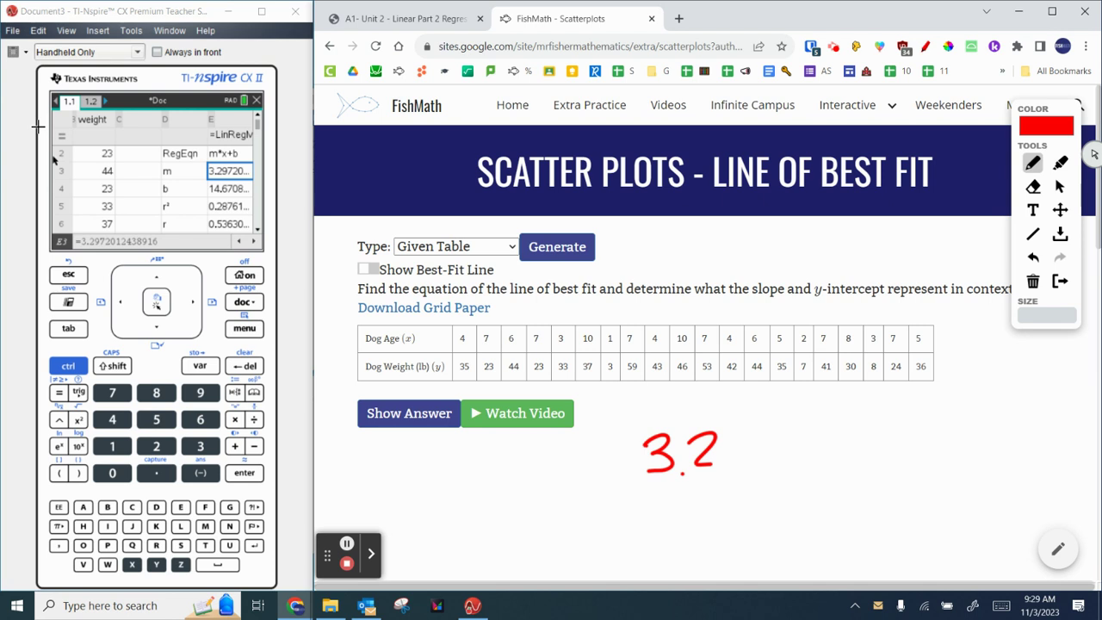
drag(756, 422, 744, 465)
mouse_move(766, 422)
mouse_down()
mouse_move(791, 420)
mouse_move(780, 471)
mouse_up()
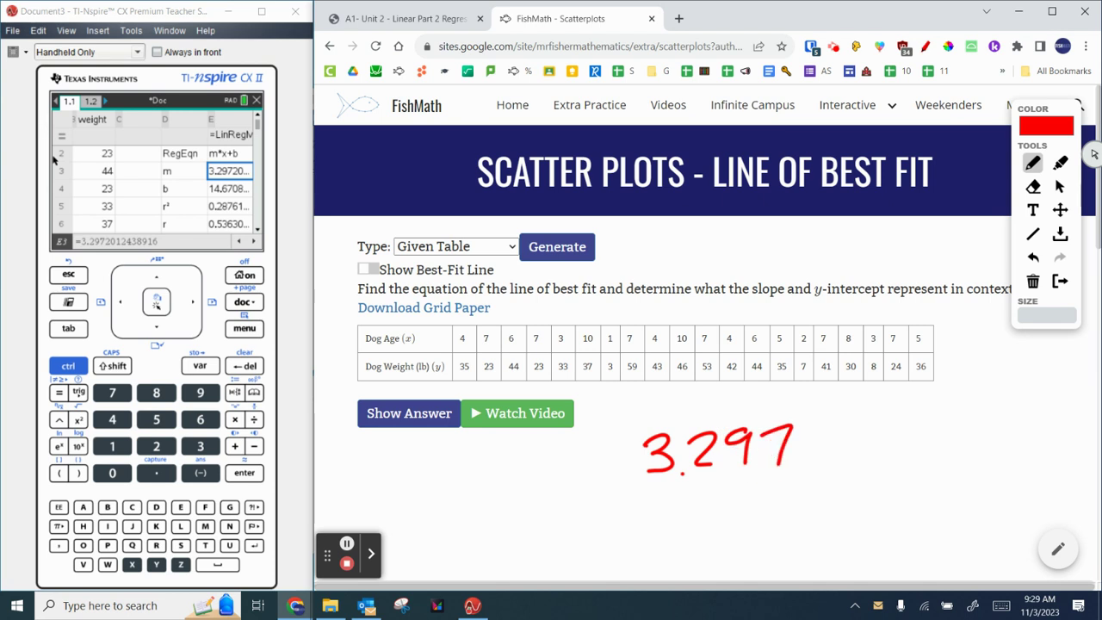
drag(652, 488, 796, 474)
drag(732, 505, 729, 527)
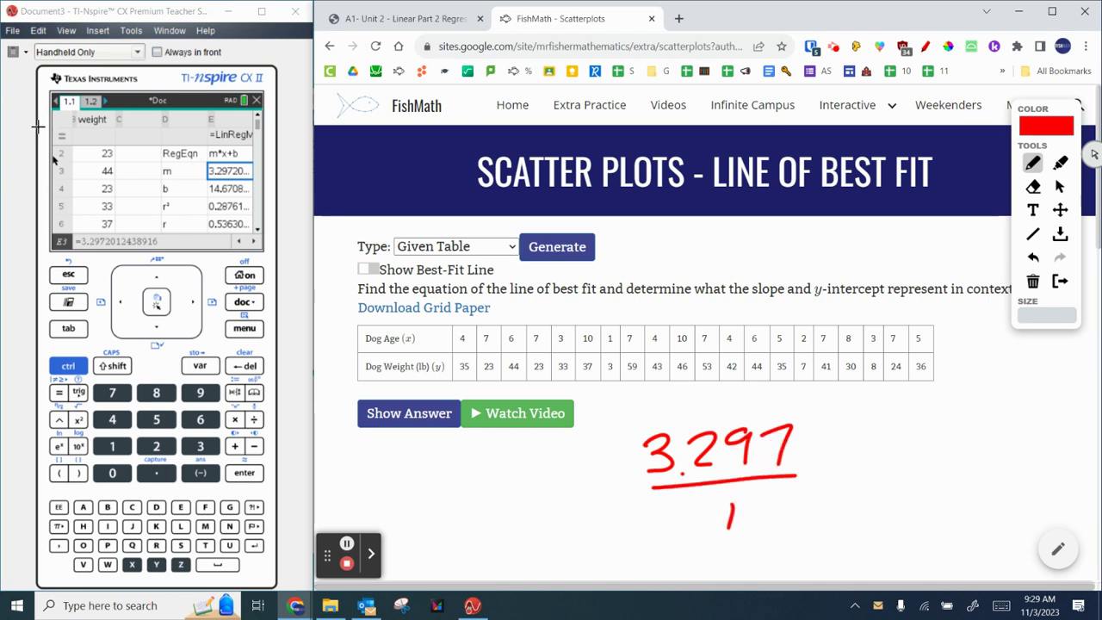
- Label the numerator 'y change' and the denominator 'x change', underlining both labels
mouse_move(837, 436)
mouse_down()
mouse_move(853, 465)
mouse_move(878, 450)
mouse_up()
mouse_move(904, 412)
mouse_down()
mouse_move(911, 445)
mouse_move(987, 441)
mouse_up()
mouse_move(831, 500)
mouse_down()
mouse_move(861, 522)
mouse_move(831, 530)
mouse_up()
drag(887, 508, 892, 522)
mouse_move(906, 479)
mouse_down()
mouse_move(901, 522)
mouse_move(924, 517)
mouse_up()
mouse_move(943, 500)
mouse_down()
mouse_move(974, 486)
mouse_move(968, 517)
mouse_up()
drag(989, 498, 982, 534)
drag(999, 510, 1018, 494)
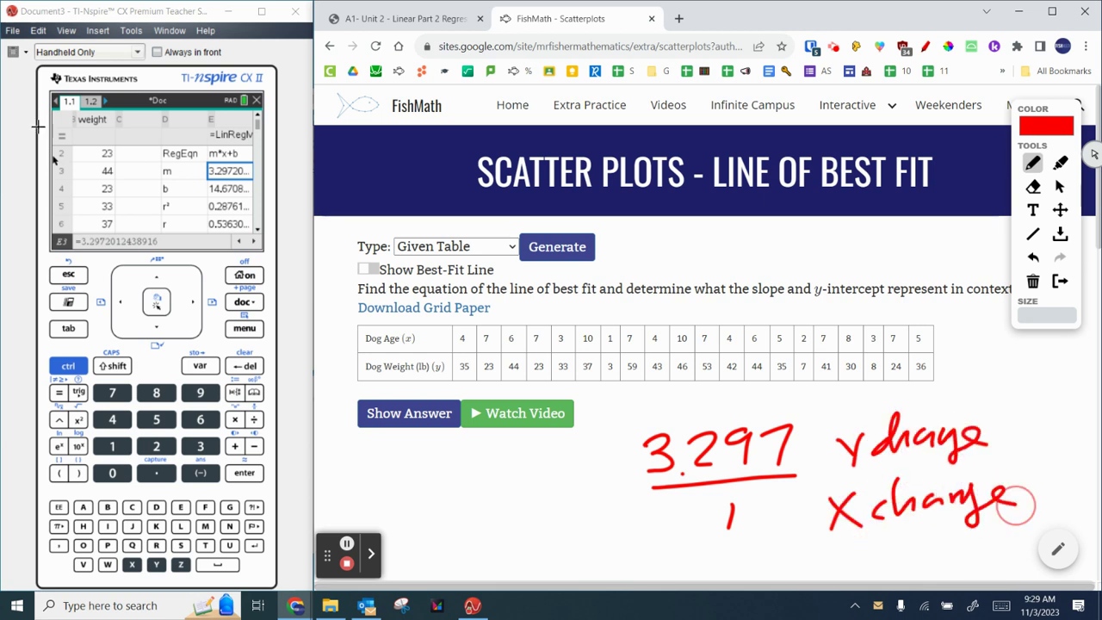
drag(969, 538, 691, 535)
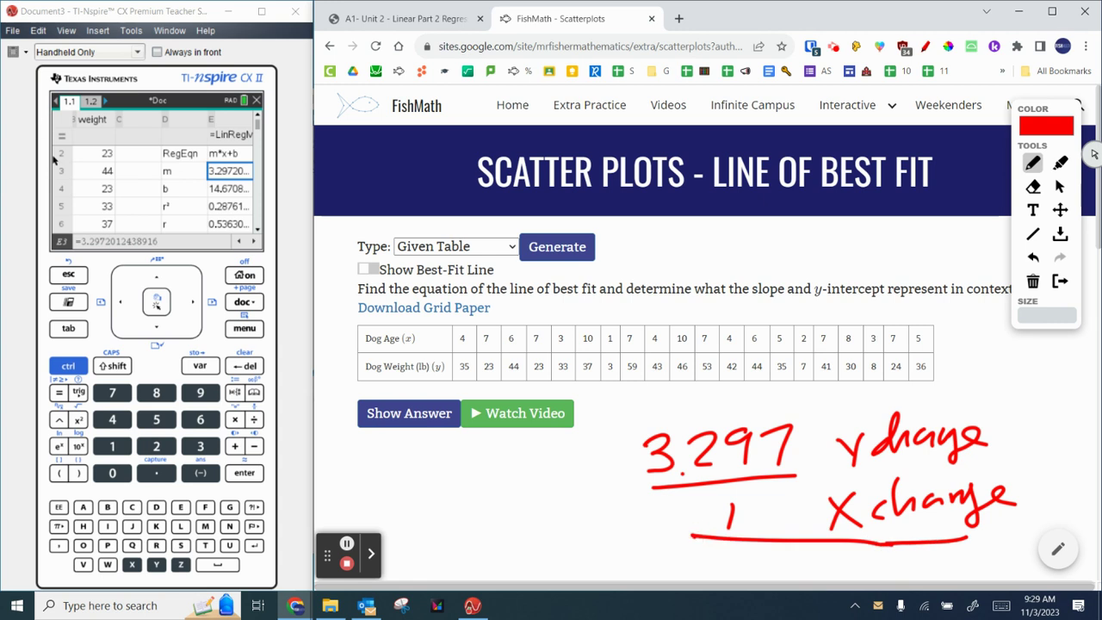
drag(980, 458, 849, 469)
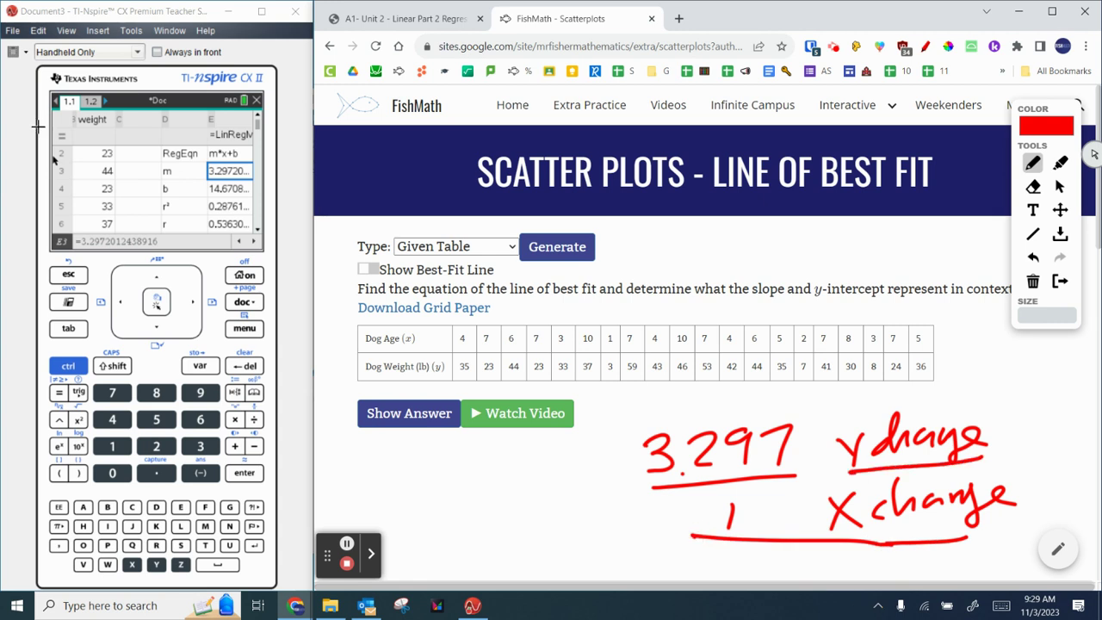
- Write the slope interpretation: as age ↑ by 1, weight increases by 3.297
drag(368, 484, 399, 481)
mouse_move(372, 469)
mouse_down()
mouse_move(399, 481)
mouse_move(448, 484)
mouse_up()
mouse_move(473, 463)
mouse_down()
mouse_move(463, 502)
mouse_move(514, 444)
mouse_move(560, 475)
mouse_move(599, 478)
mouse_up()
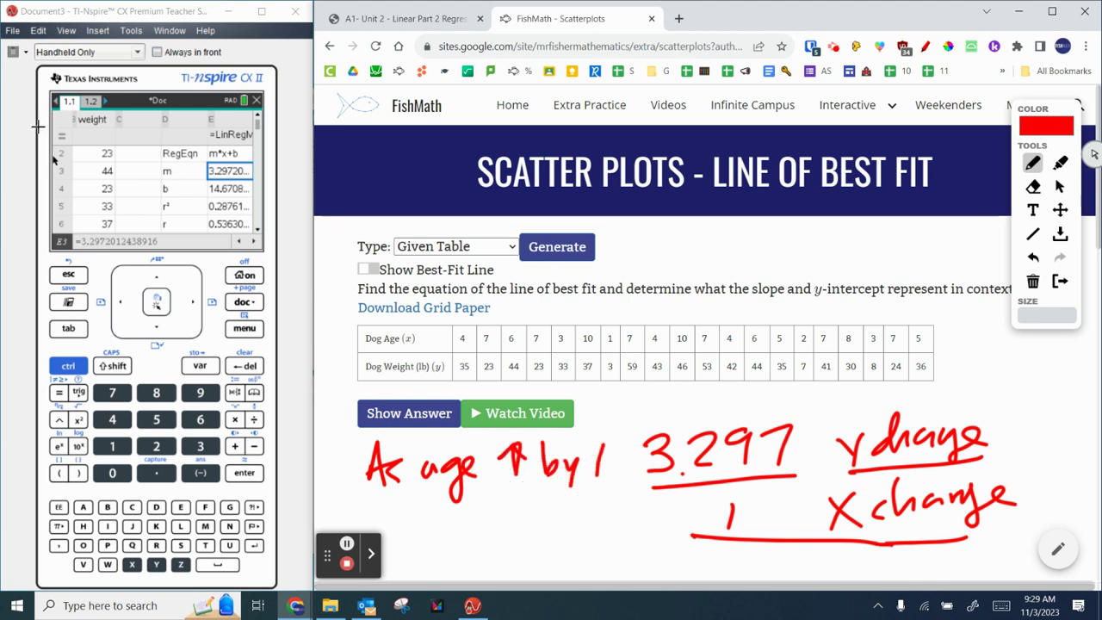
mouse_move(403, 521)
mouse_down()
mouse_move(443, 524)
mouse_move(476, 541)
mouse_move(483, 491)
mouse_move(489, 521)
mouse_move(538, 526)
mouse_move(534, 507)
mouse_move(580, 515)
mouse_up()
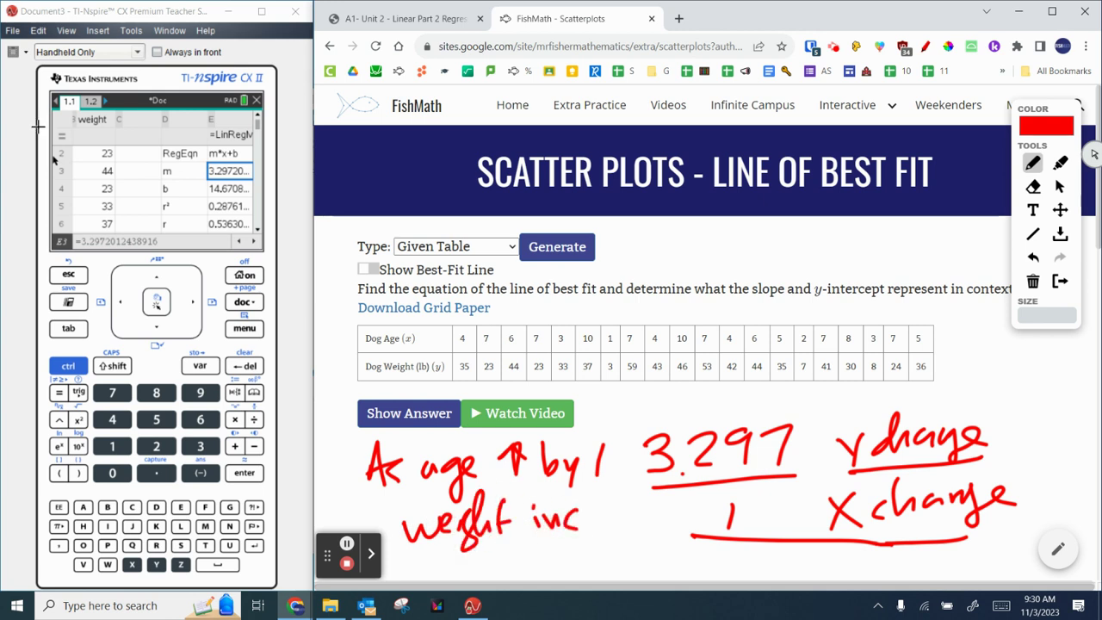
mouse_move(527, 547)
mouse_down()
mouse_move(605, 566)
mouse_move(640, 541)
mouse_move(680, 565)
mouse_up()
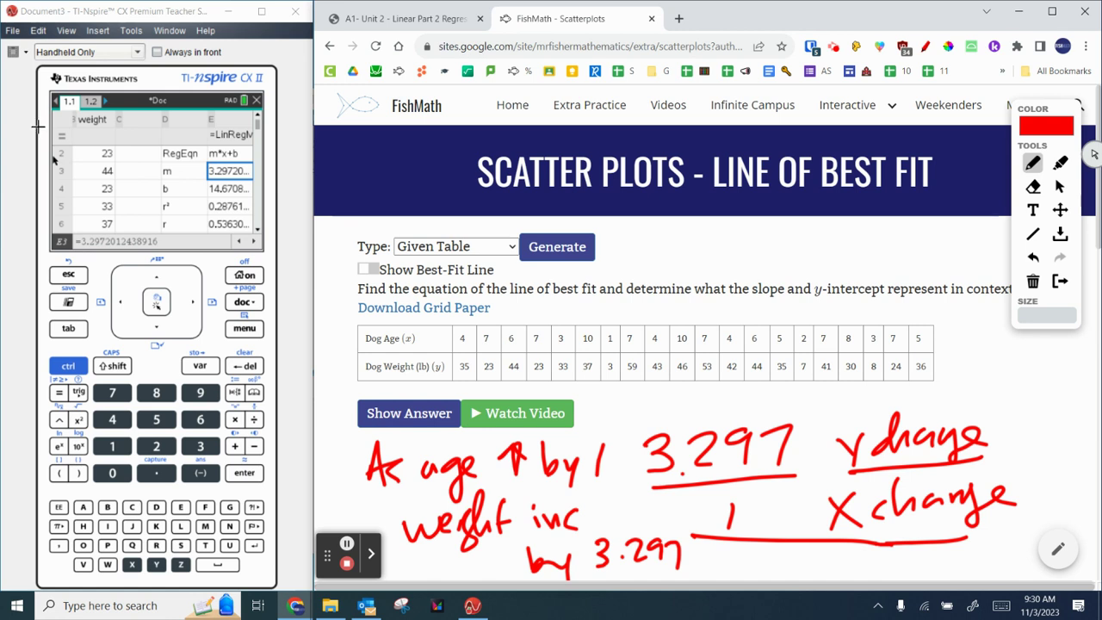
- Write the intercept interpretation: when age = 0, weight = 14.67
mouse_move(695, 390)
mouse_down()
mouse_move(756, 409)
mouse_move(821, 396)
mouse_move(844, 419)
mouse_move(849, 394)
mouse_move(938, 398)
mouse_up()
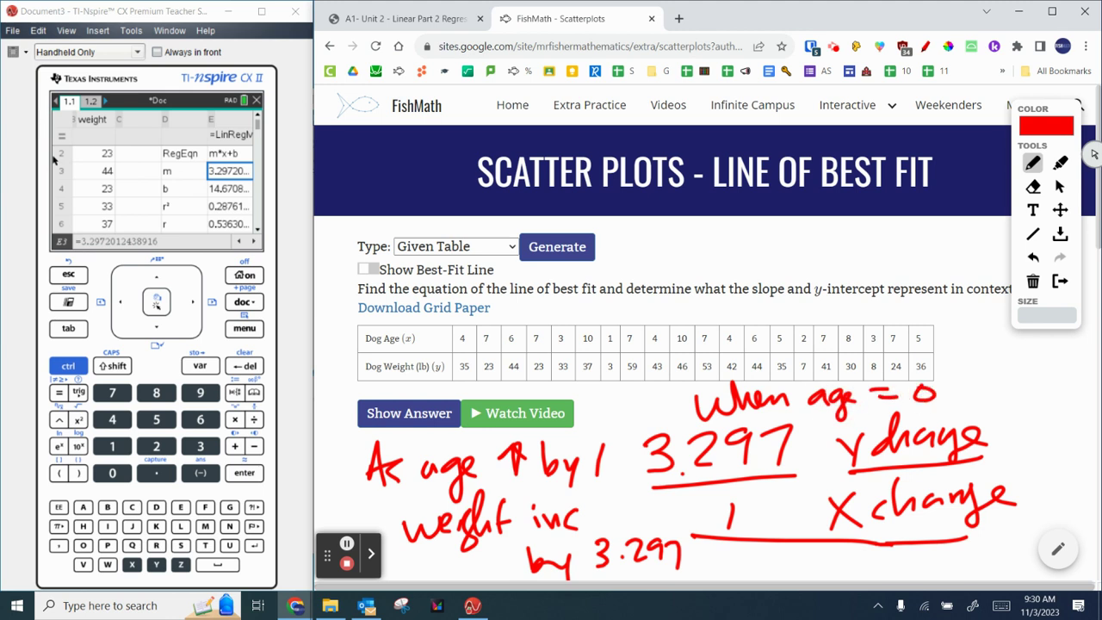
mouse_move(960, 363)
mouse_down()
mouse_move(1008, 362)
mouse_move(1025, 331)
mouse_move(1060, 362)
mouse_move(1066, 349)
mouse_up()
mouse_move(968, 401)
mouse_down()
mouse_move(1024, 422)
mouse_move(1060, 410)
mouse_up()
drag(1068, 390, 1082, 421)
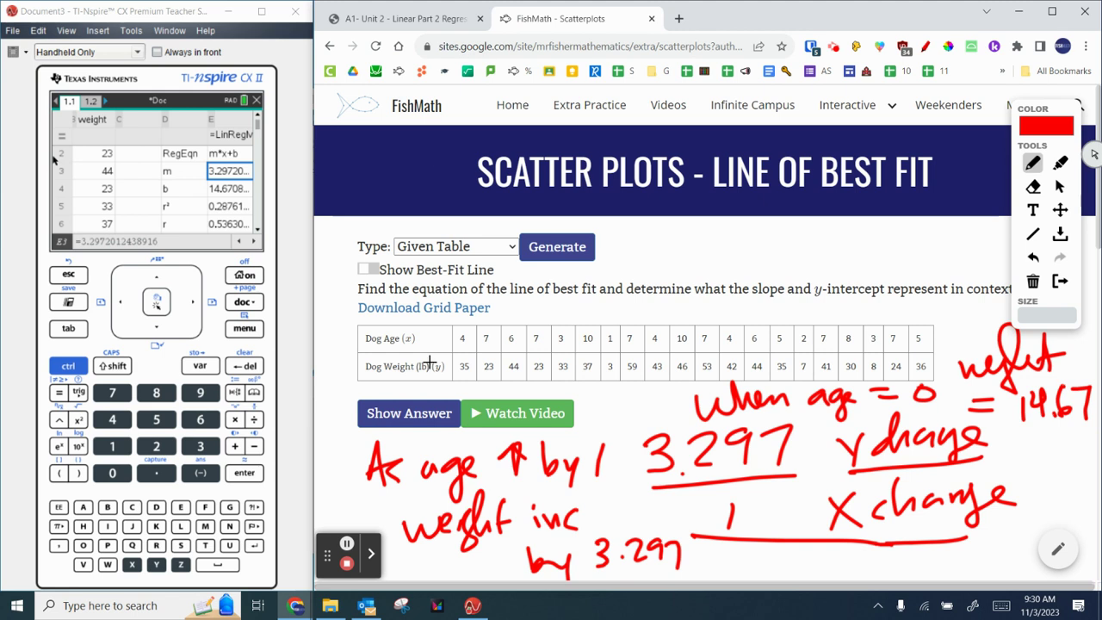
- Close the annotation overlay and reveal the answer: weak positive correlation, y = 3.297x + 14.671, r ≈ 0.5363
scroll(422, 354, down, 1)
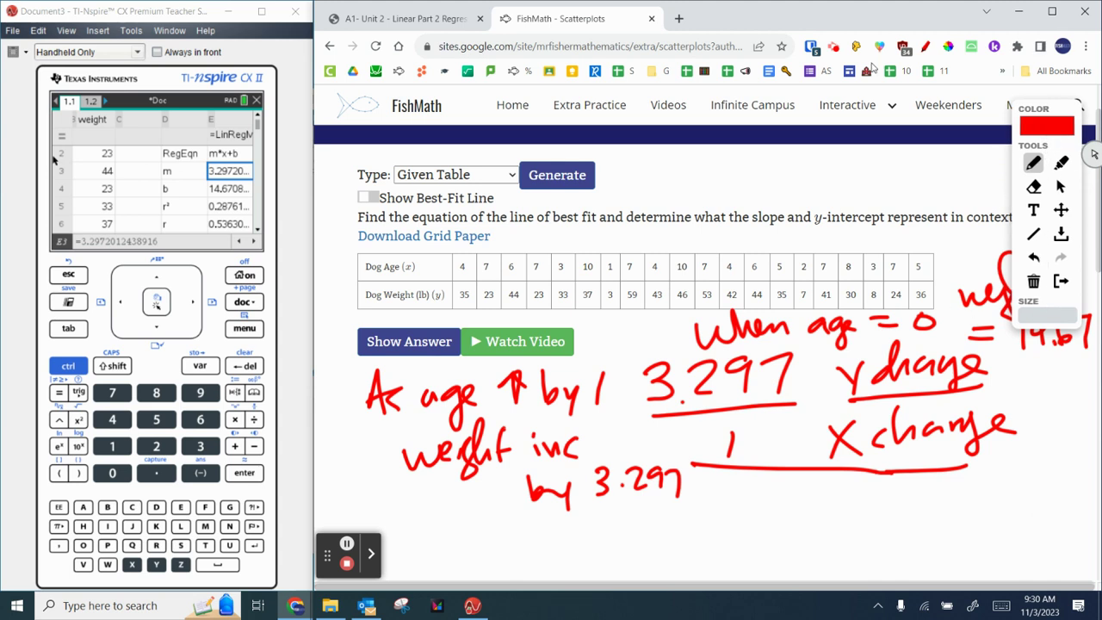
click(925, 46)
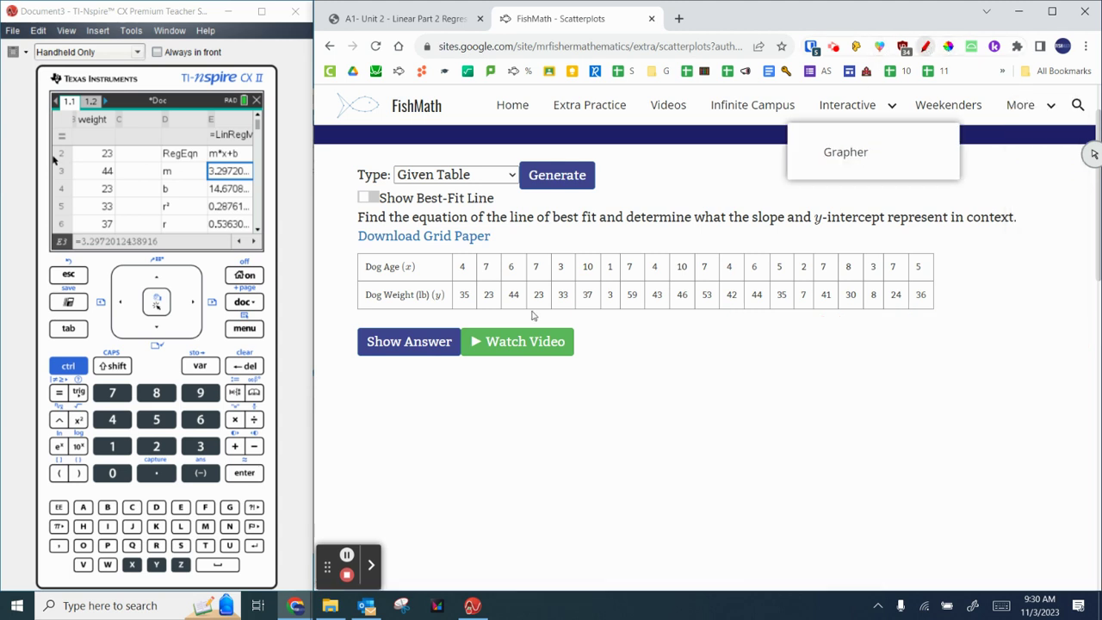
click(406, 341)
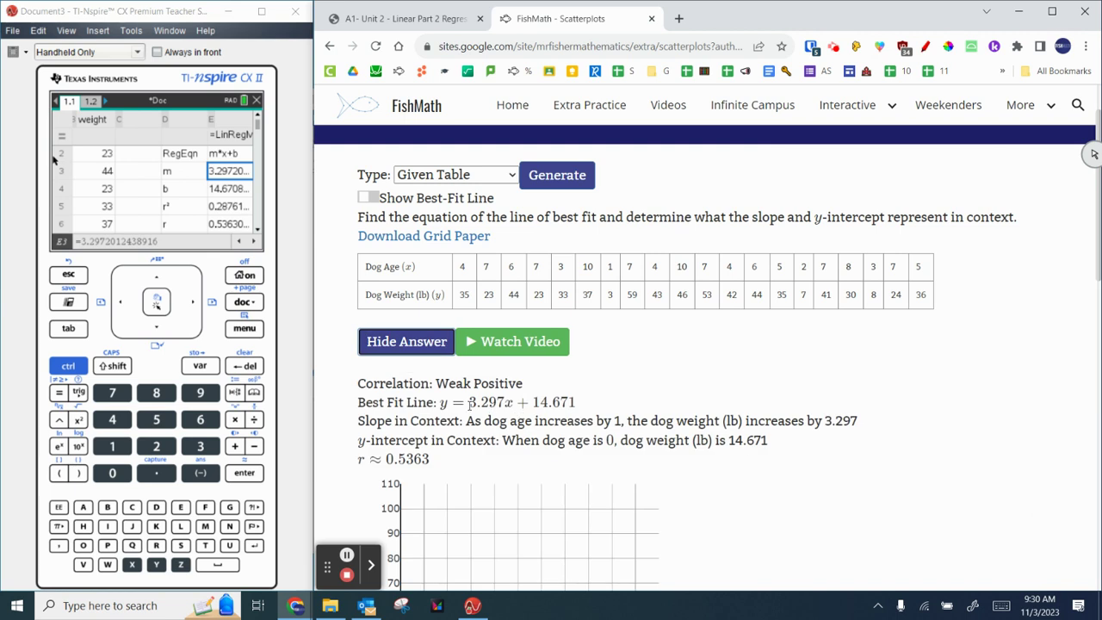
scroll(394, 454, down, 1)
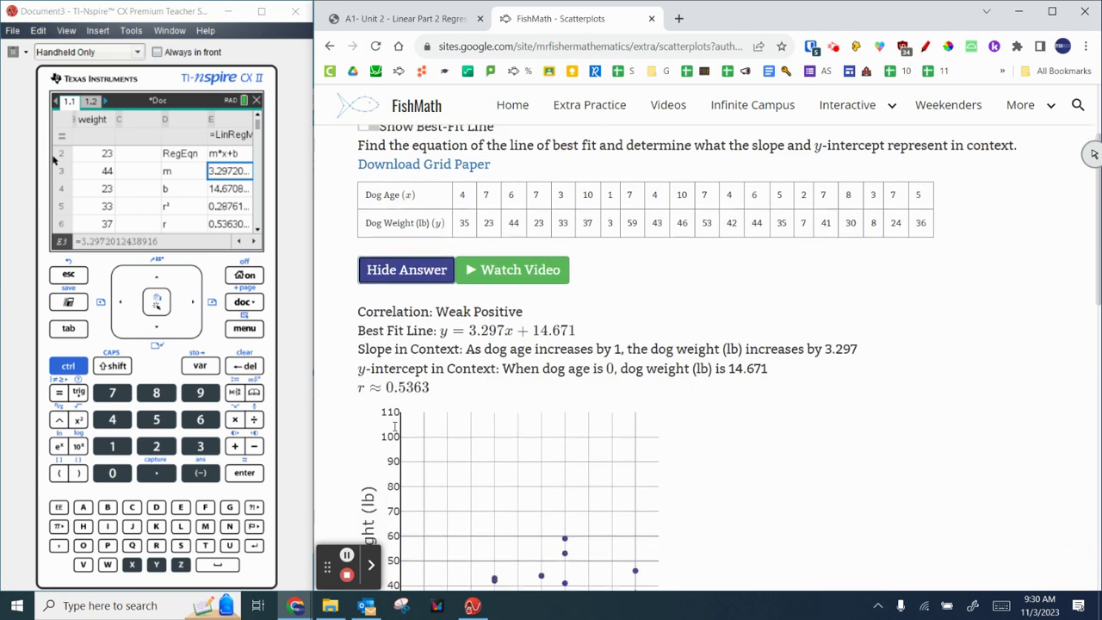